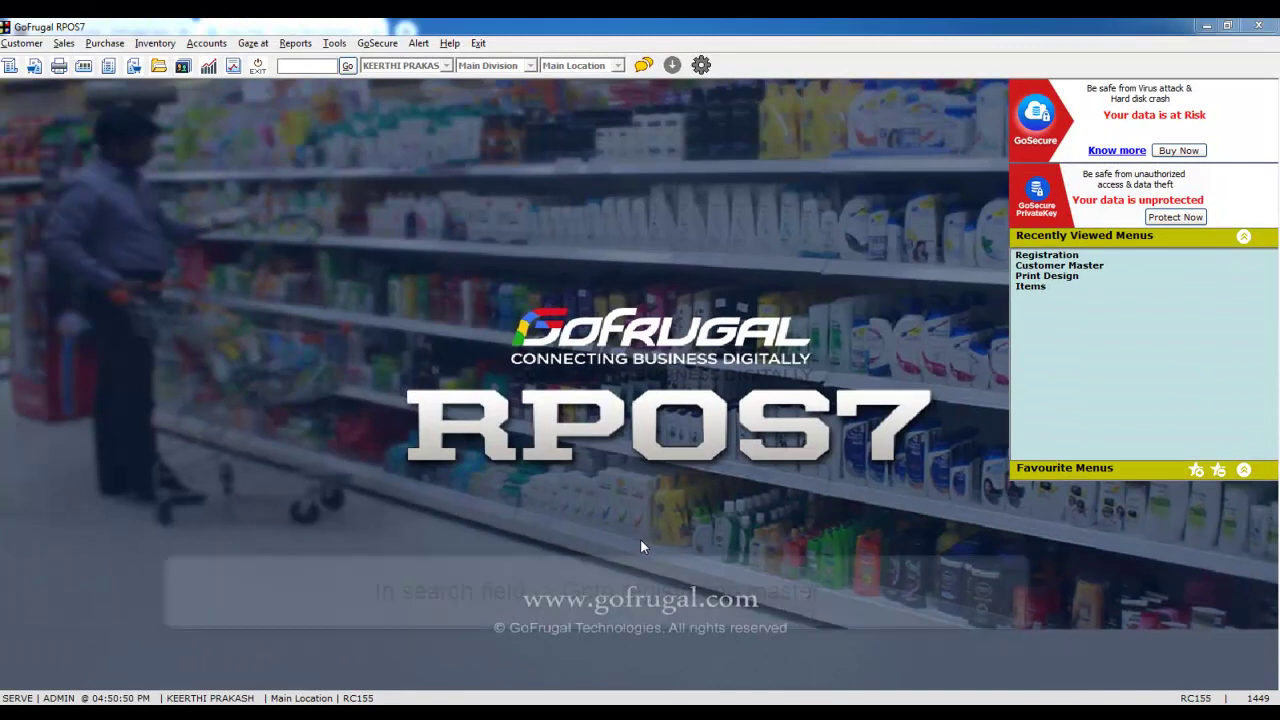
- In Registration Master, set Calamity Cess to Applicable only for B2C, effective 01/08/2019
{"action": "type", "text": "reg"}
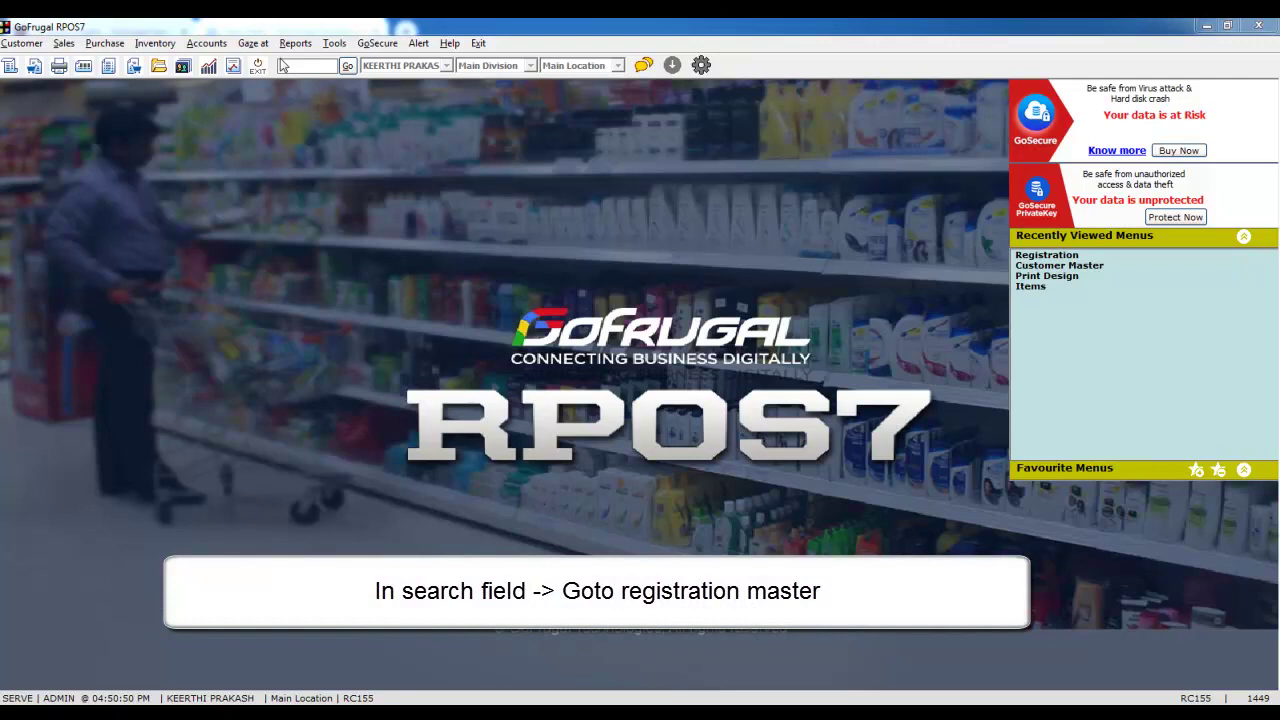
{"action": "type", "text": "is"}
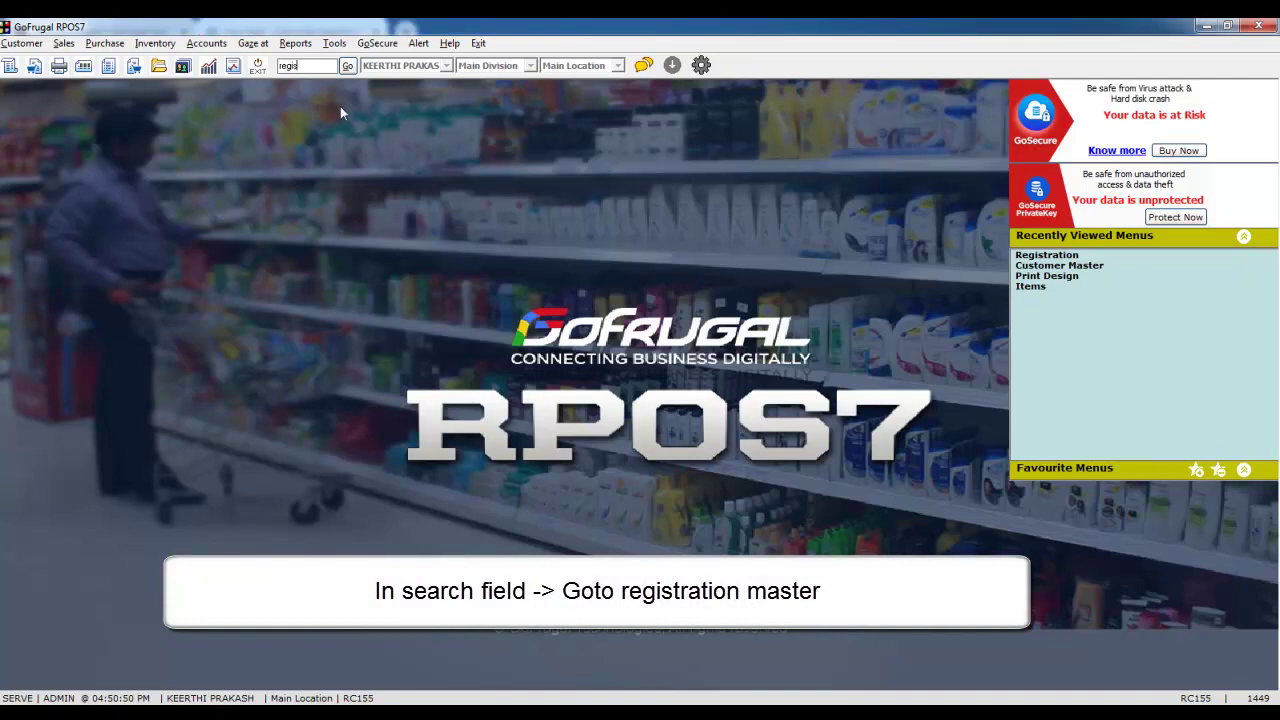
{"action": "key", "text": "Return"}
{"action": "key", "text": "Return"}
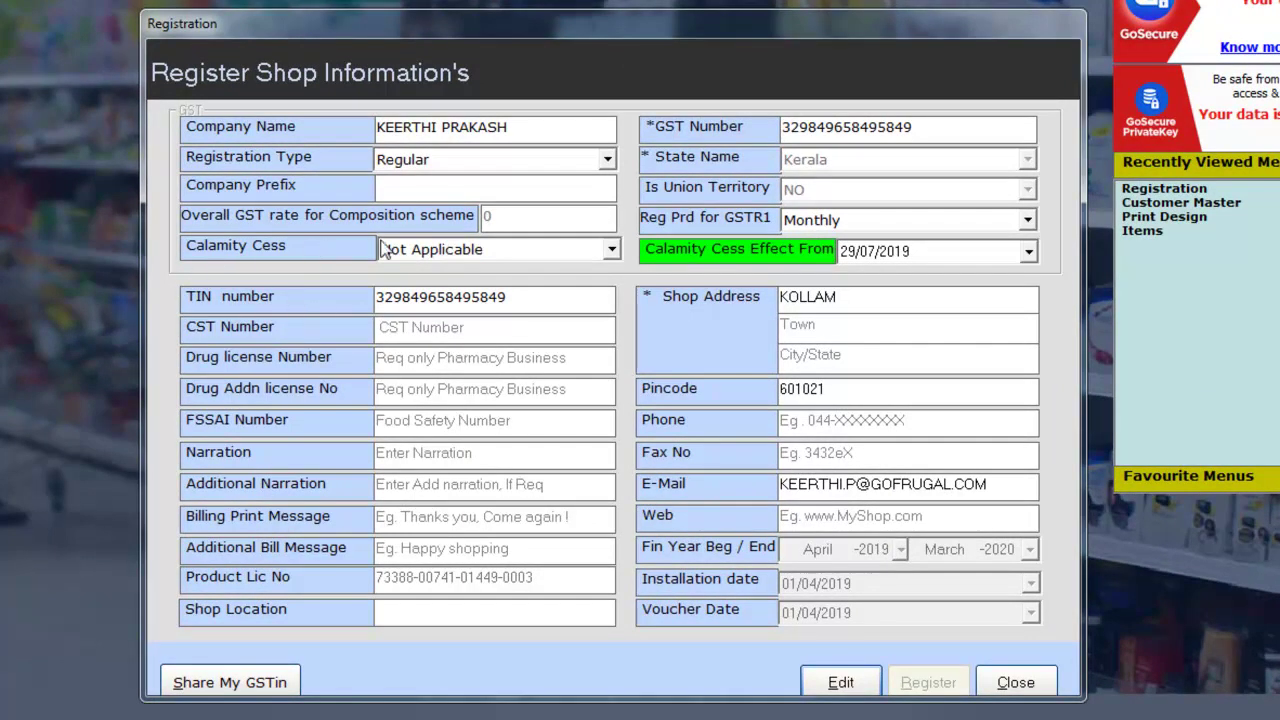
{"action": "left_click", "coordinate": [850, 684]}
{"action": "left_click", "coordinate": [576, 252]}
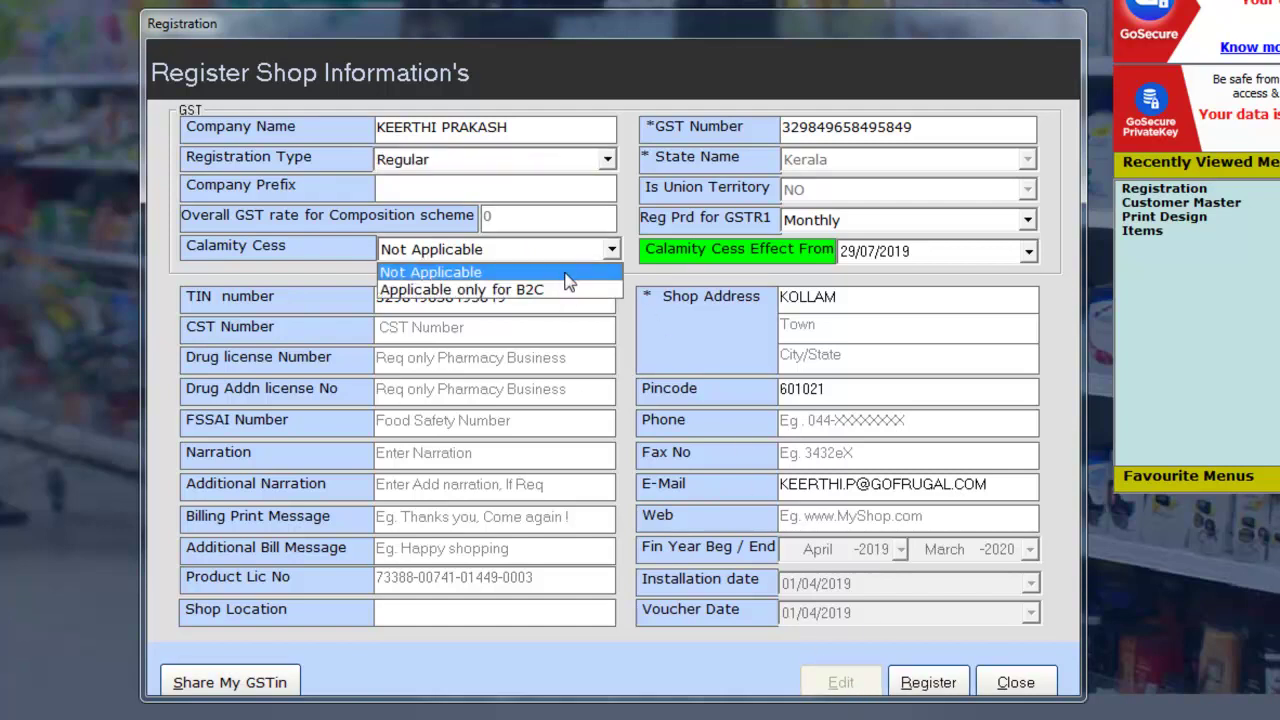
{"action": "left_click", "coordinate": [560, 290]}
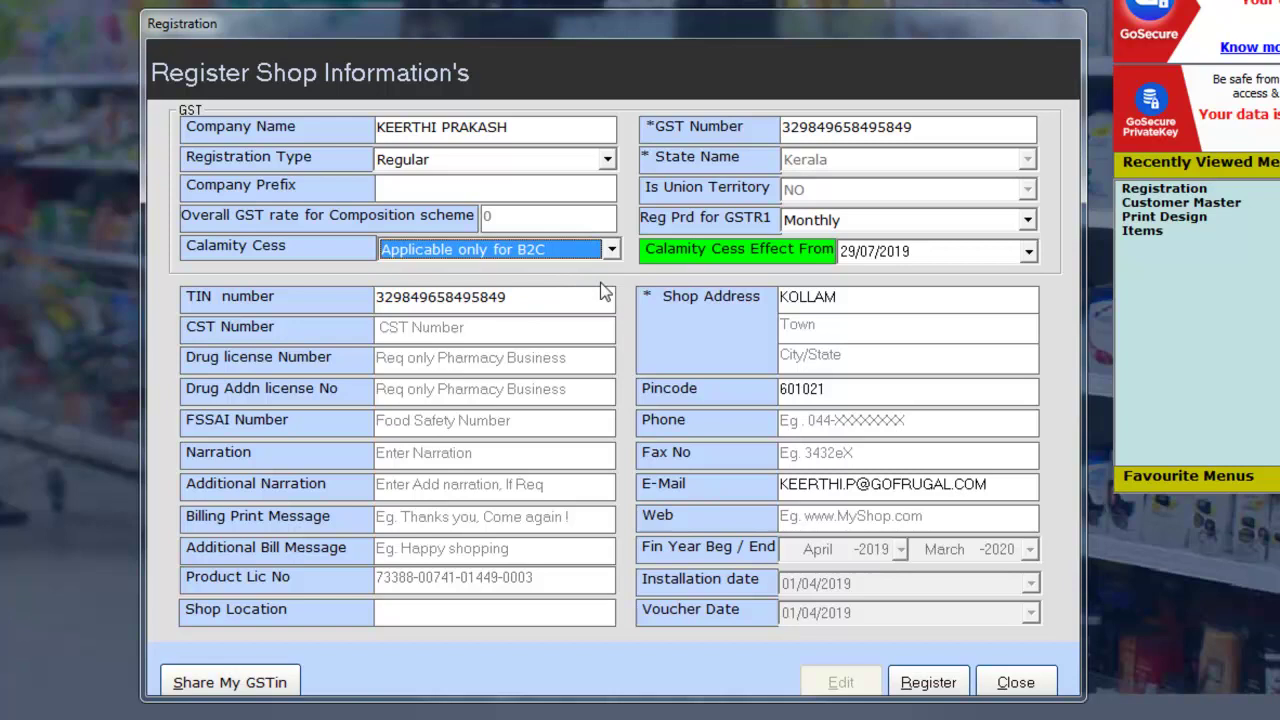
{"action": "left_click", "coordinate": [849, 252]}
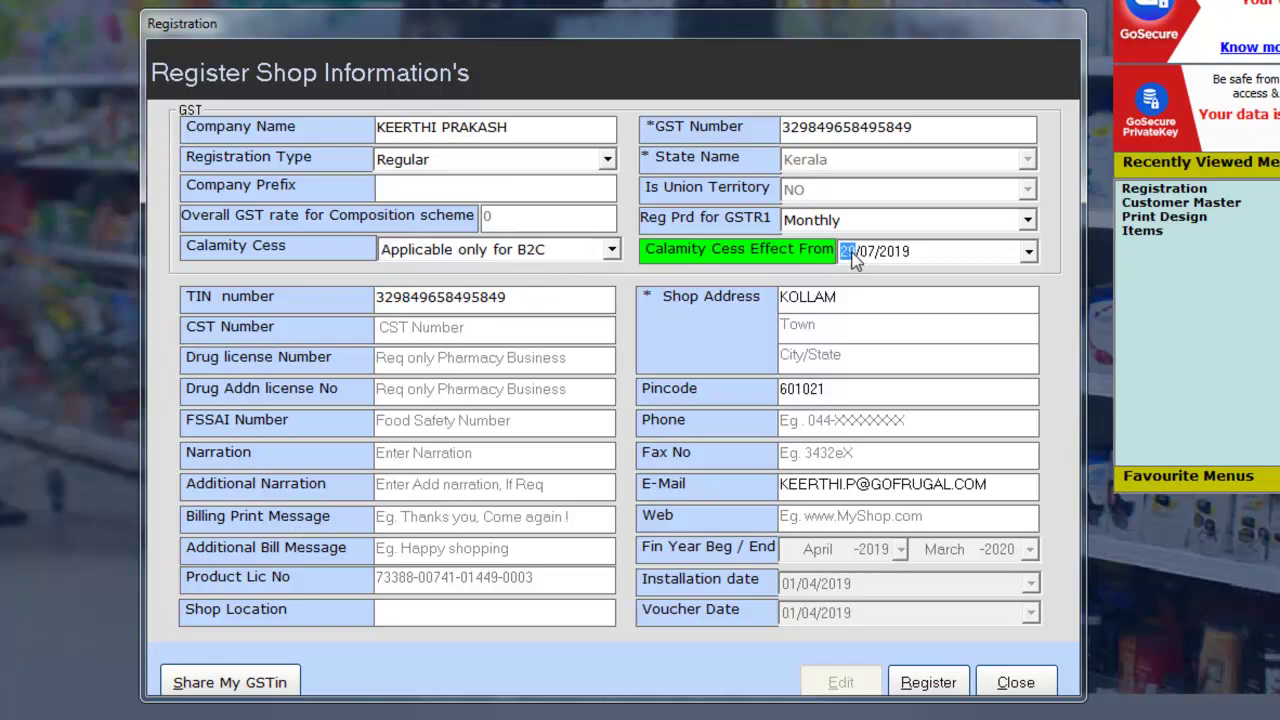
{"action": "type", "text": "01"}
{"action": "key", "text": "Right"}
{"action": "key", "text": "Right"}
{"action": "key", "text": "Left"}
{"action": "type", "text": "0"}
- Register and confirm the updated shop details, then close the registration form
{"action": "left_click", "coordinate": [928, 683]}
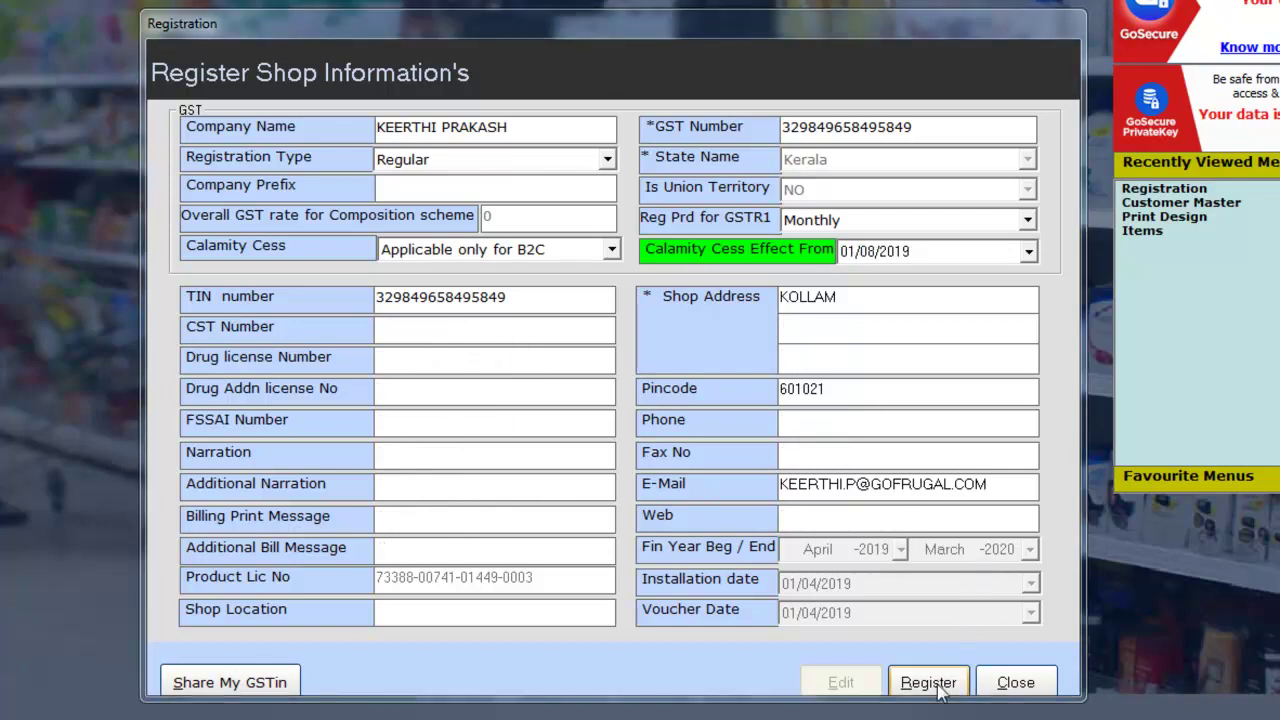
{"action": "left_click", "coordinate": [604, 418]}
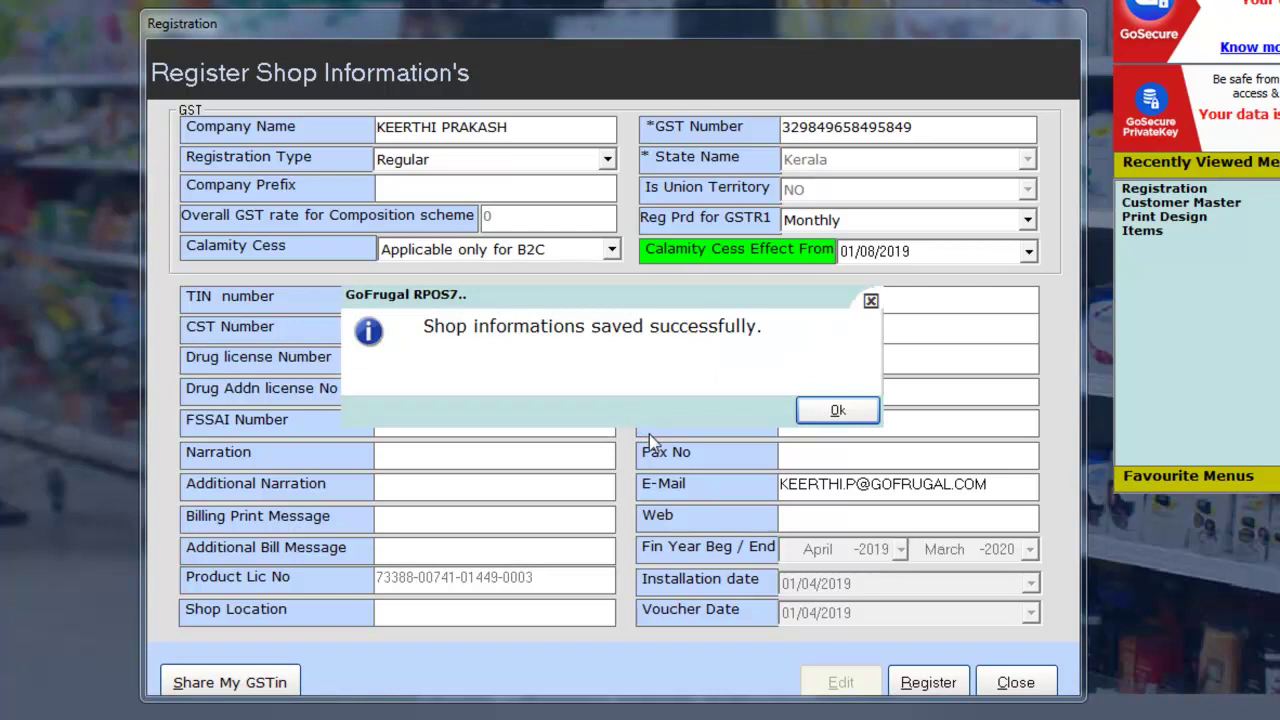
{"action": "left_click", "coordinate": [839, 411]}
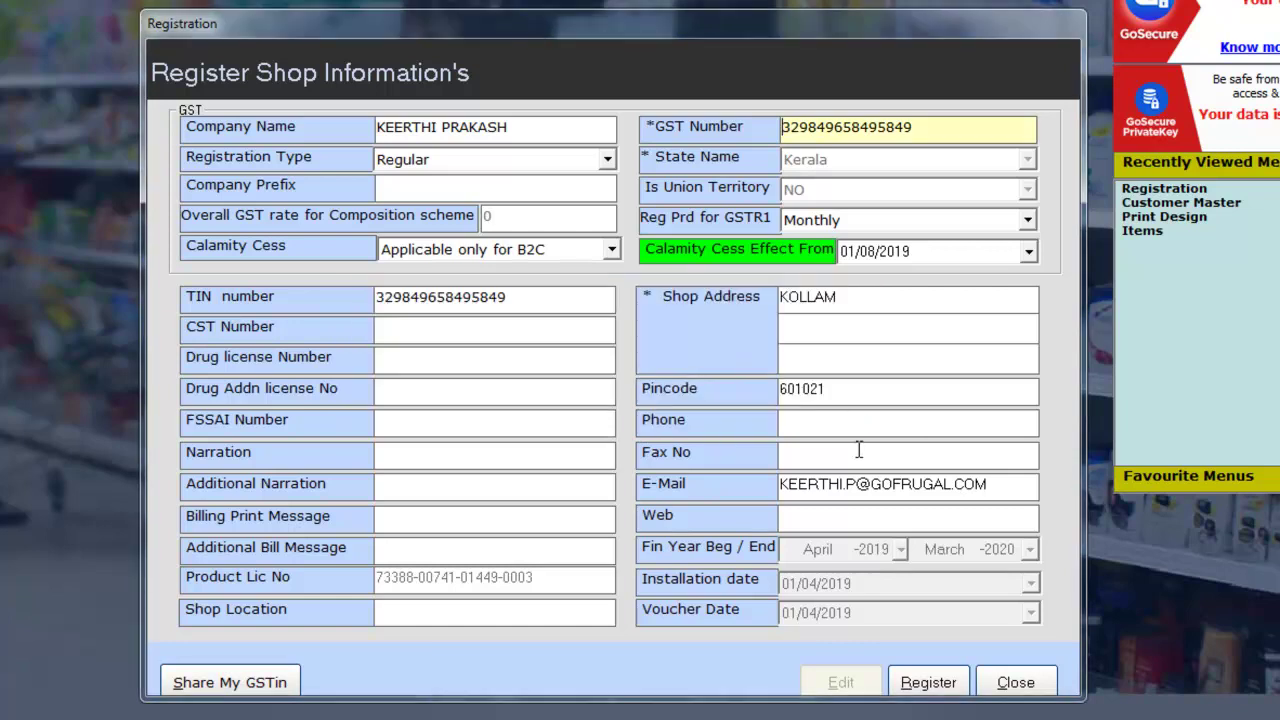
{"action": "left_click", "coordinate": [1010, 680]}
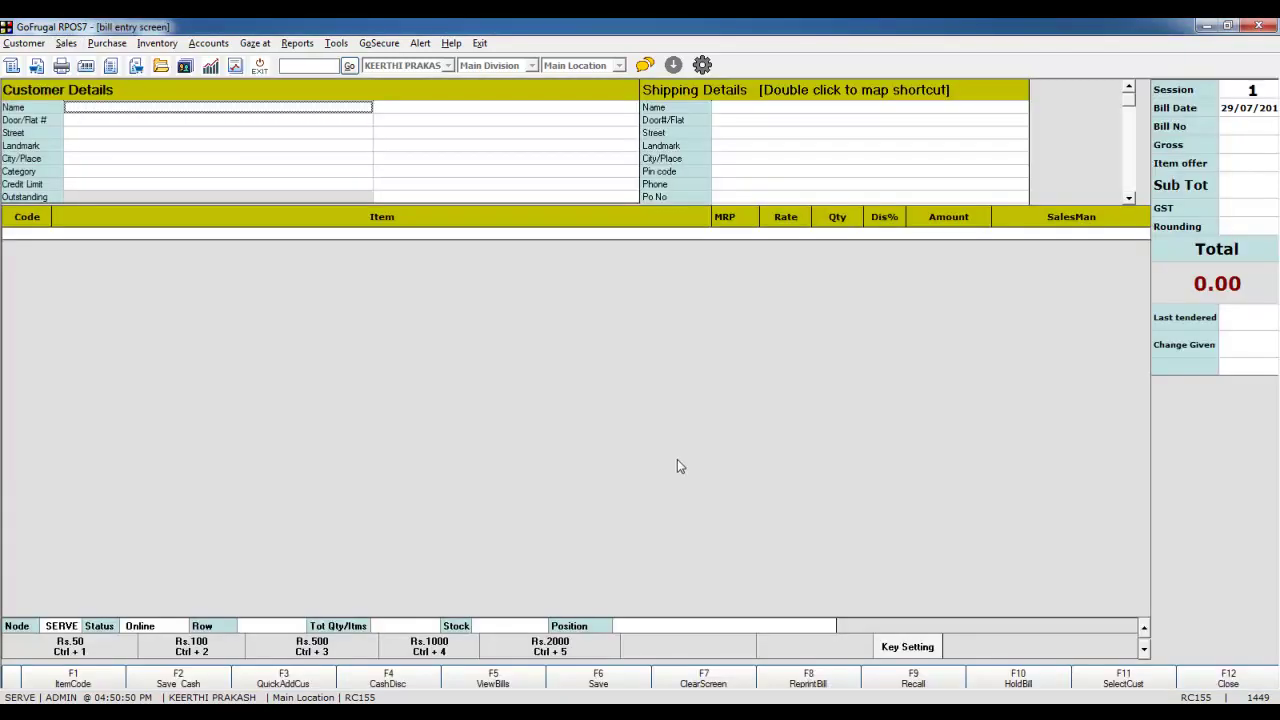
- Load the customer onto the bill and add Toothpaste with quantity 1
{"action": "type", "text": "Raghu"}
{"action": "key", "text": "Return"}
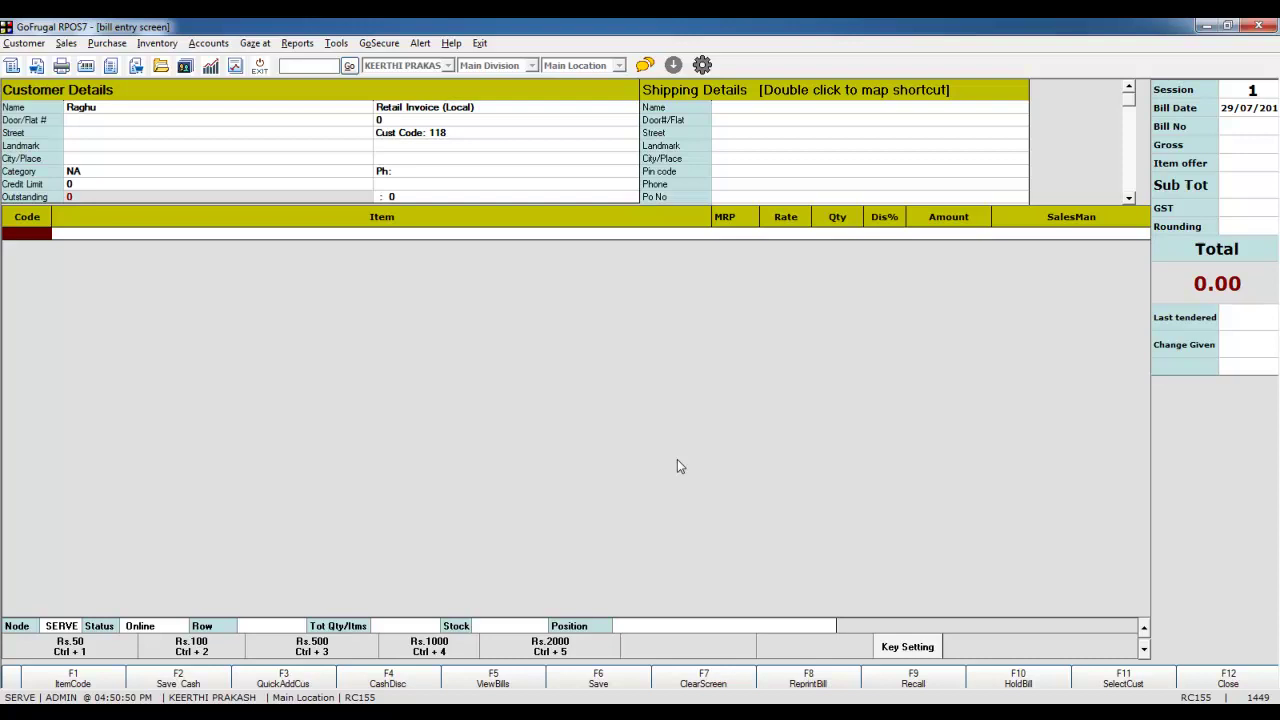
{"action": "key", "text": "Return"}
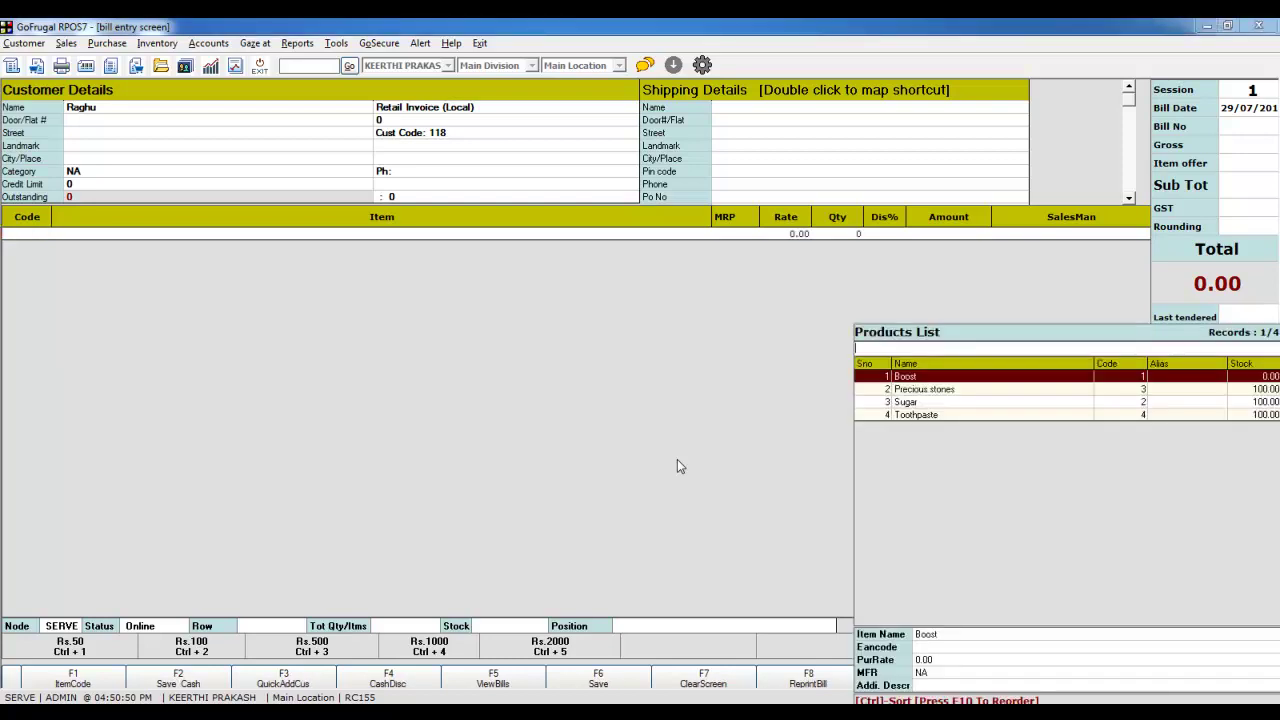
{"action": "key", "text": "Down"}
{"action": "key", "text": "Down"}
{"action": "key", "text": "Down"}
{"action": "key", "text": "Return"}
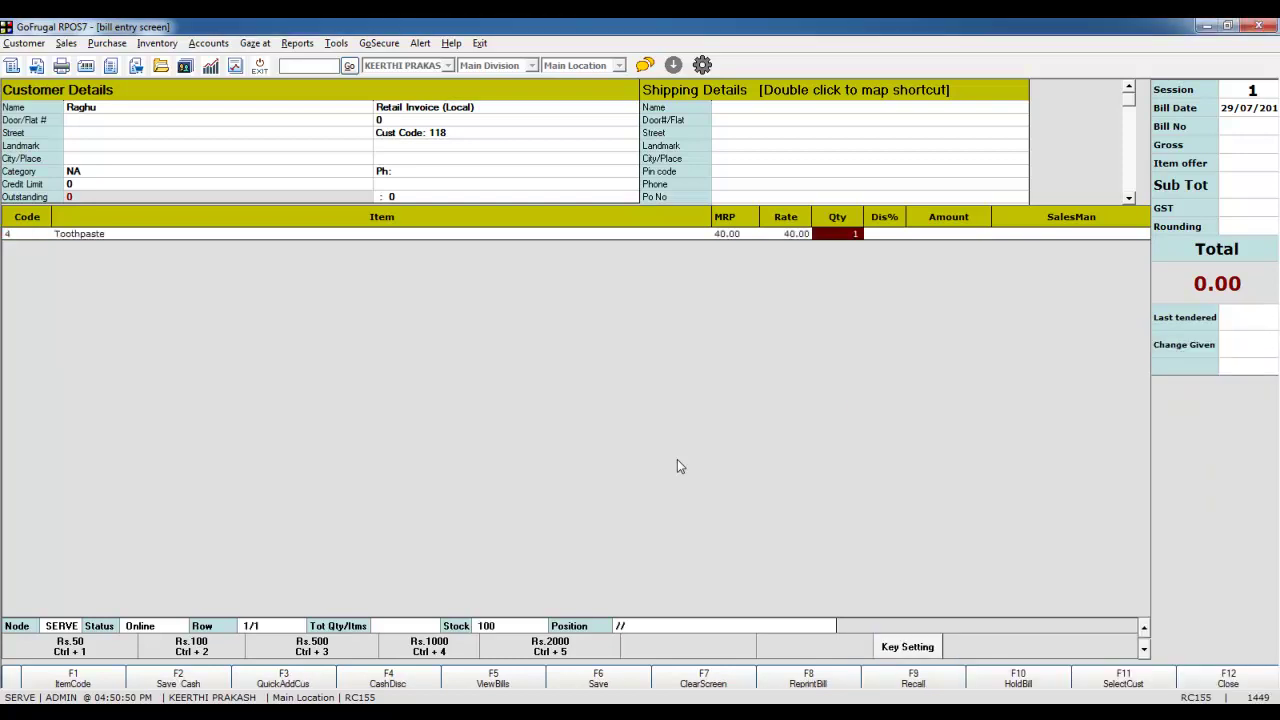
{"action": "key", "text": "Return"}
- Add Precious stones and Sugar at quantity 1 each, then select the Toothpaste row
{"action": "key", "text": "Return"}
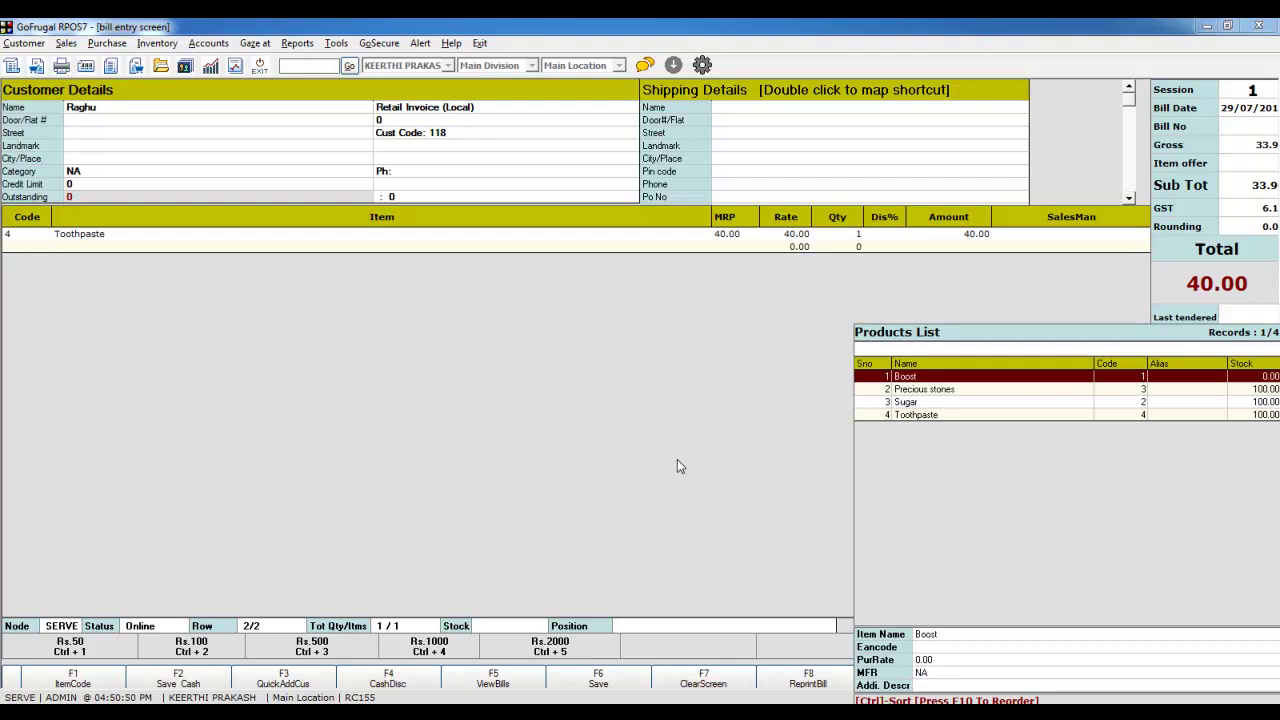
{"action": "key", "text": "Down"}
{"action": "key", "text": "Return"}
{"action": "key", "text": "Return"}
{"action": "key", "text": "Return"}
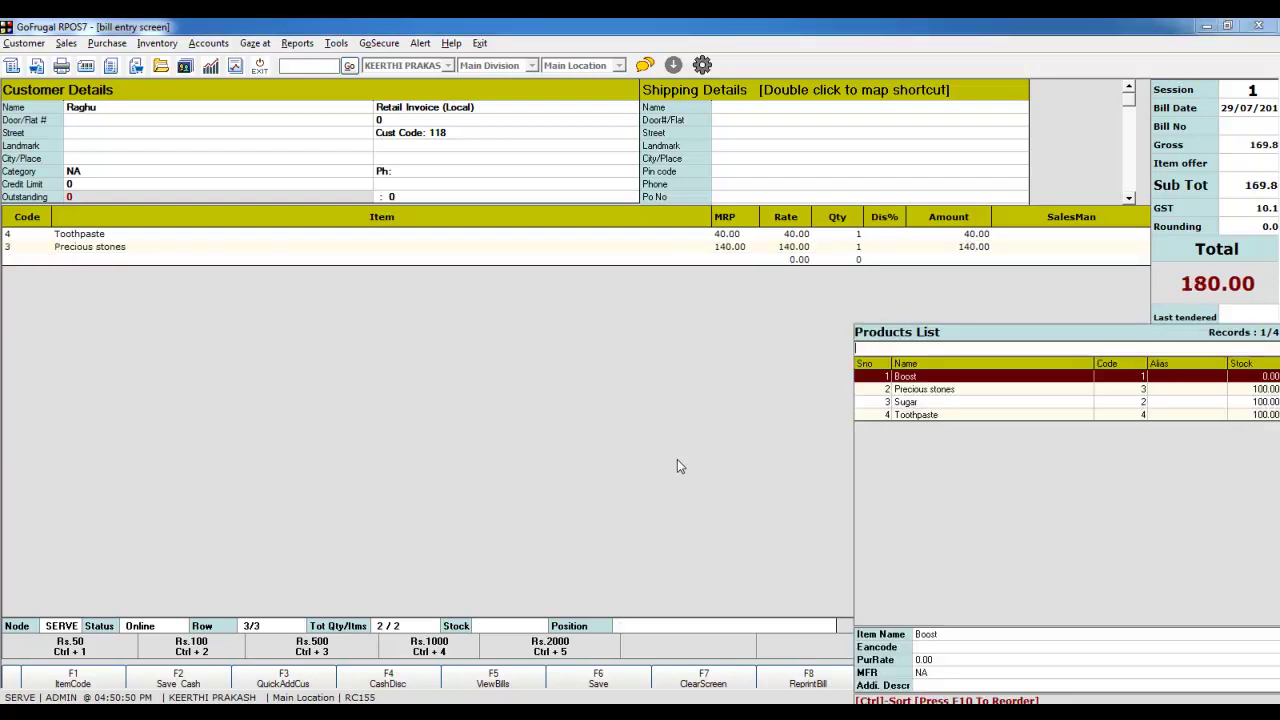
{"action": "key", "text": "Down"}
{"action": "key", "text": "Down"}
{"action": "key", "text": "Return"}
{"action": "key", "text": "Return"}
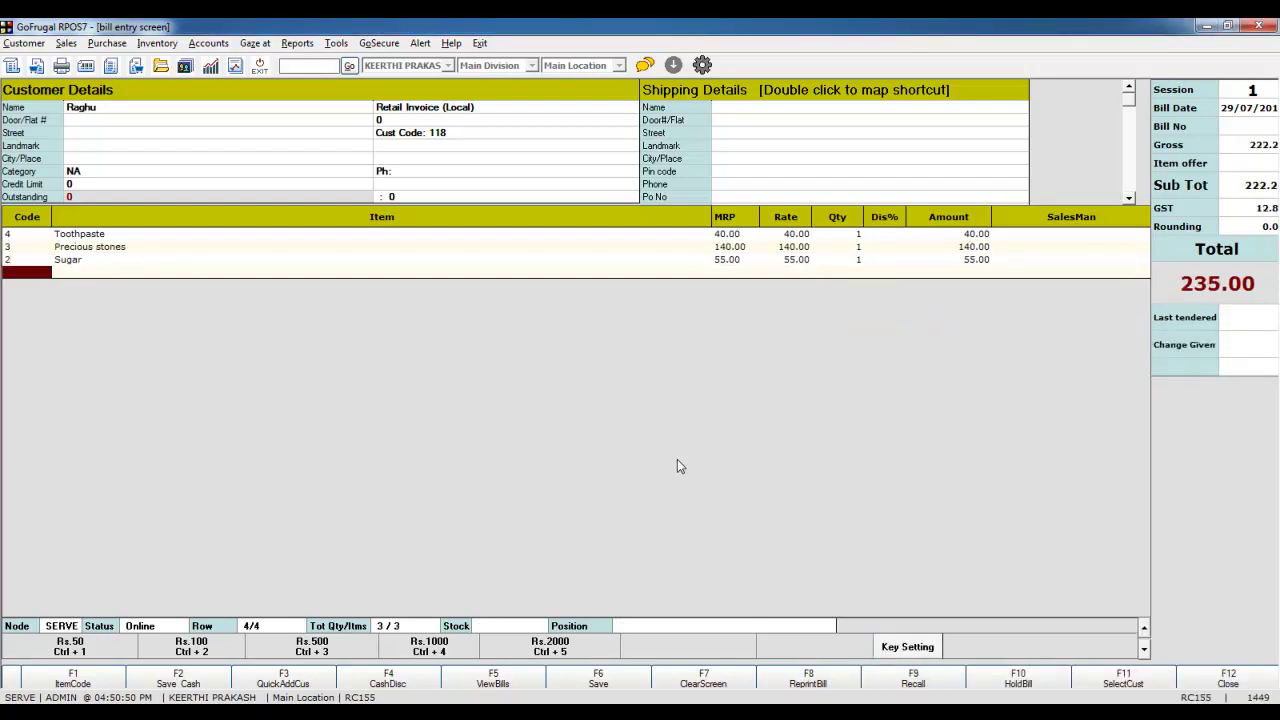
{"action": "left_click", "coordinate": [115, 236]}
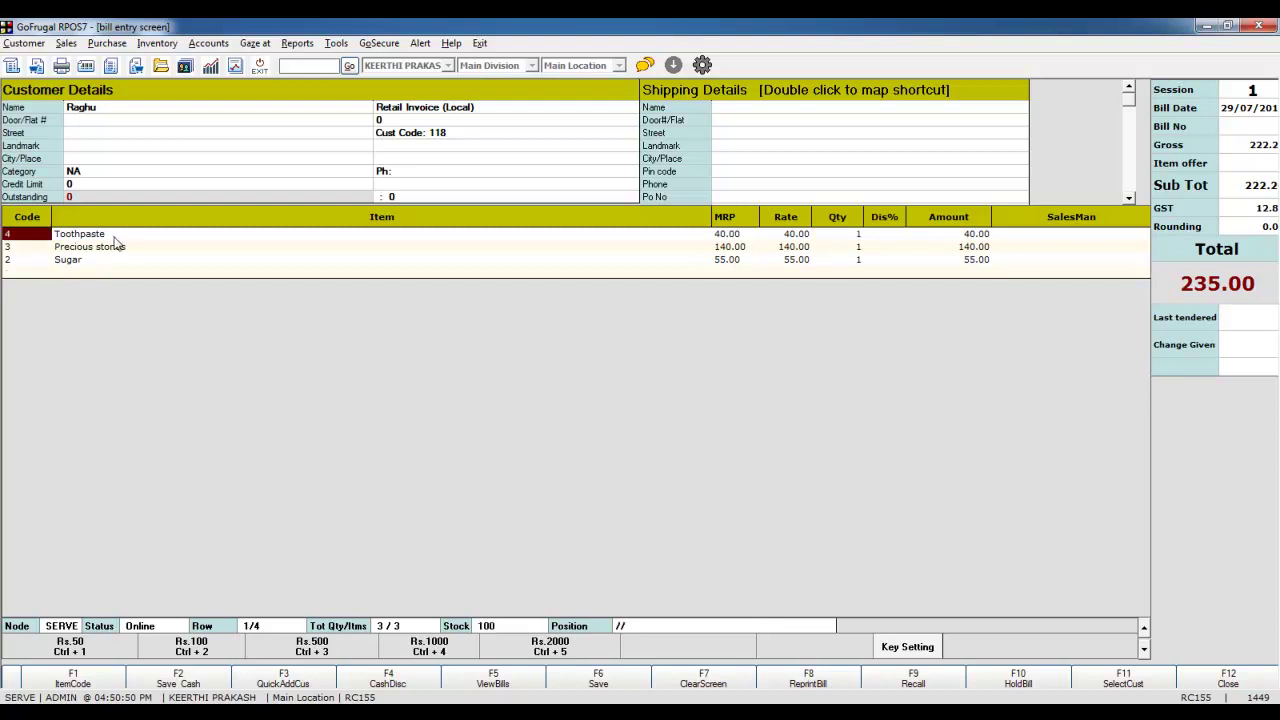
- Check the tax percentage in the info panel for the Toothpaste, Precious stones and Sugar rows
{"action": "left_click", "coordinate": [12, 679]}
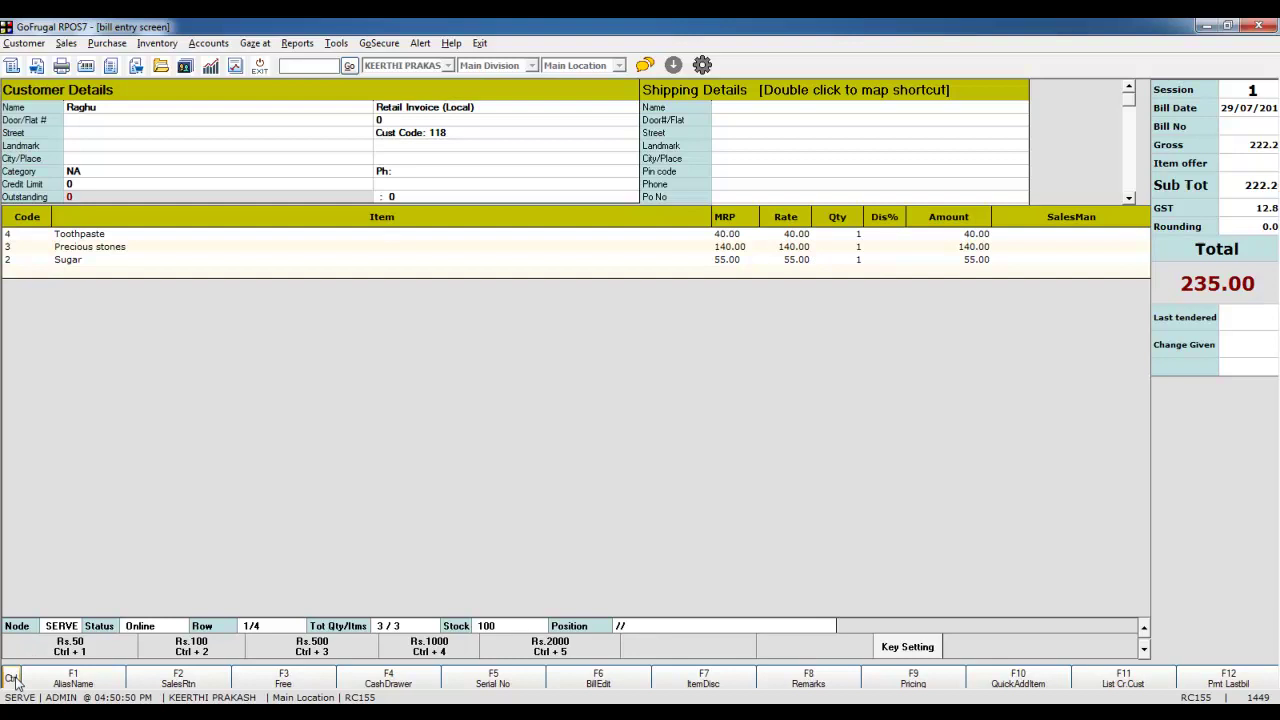
{"action": "left_click", "coordinate": [12, 679]}
{"action": "left_click", "coordinate": [83, 539]}
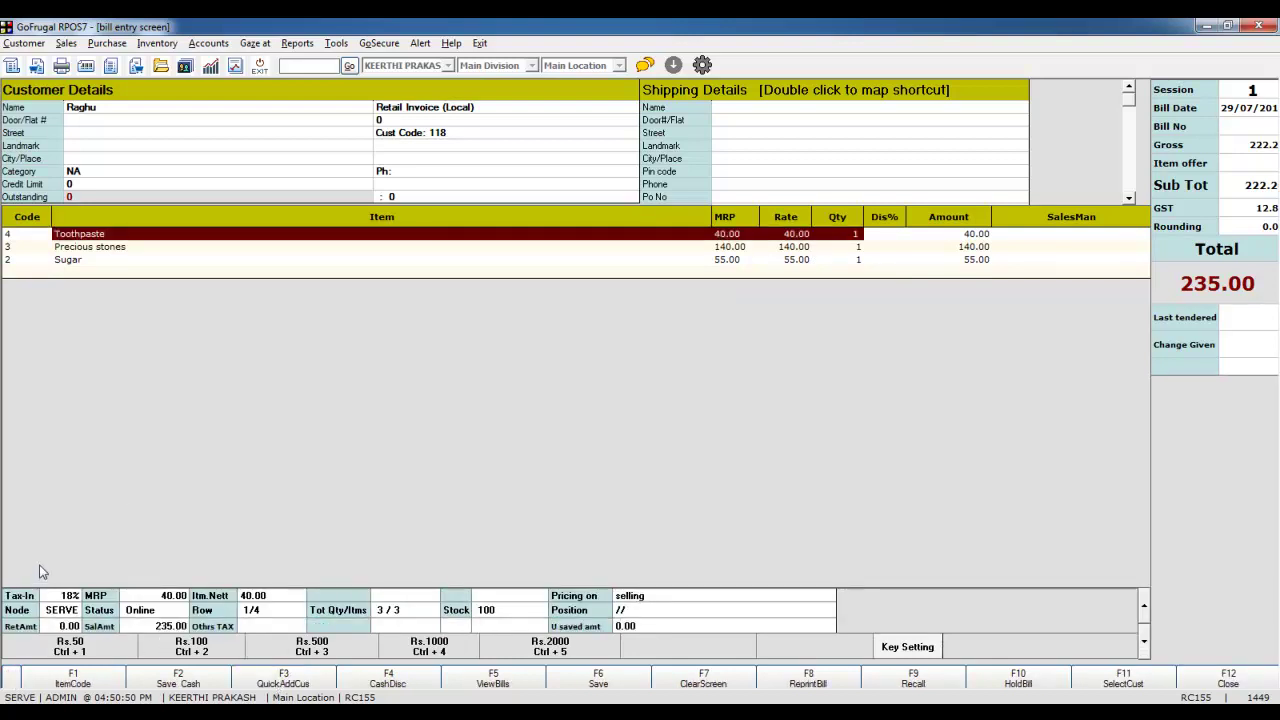
{"action": "key", "text": "Down"}
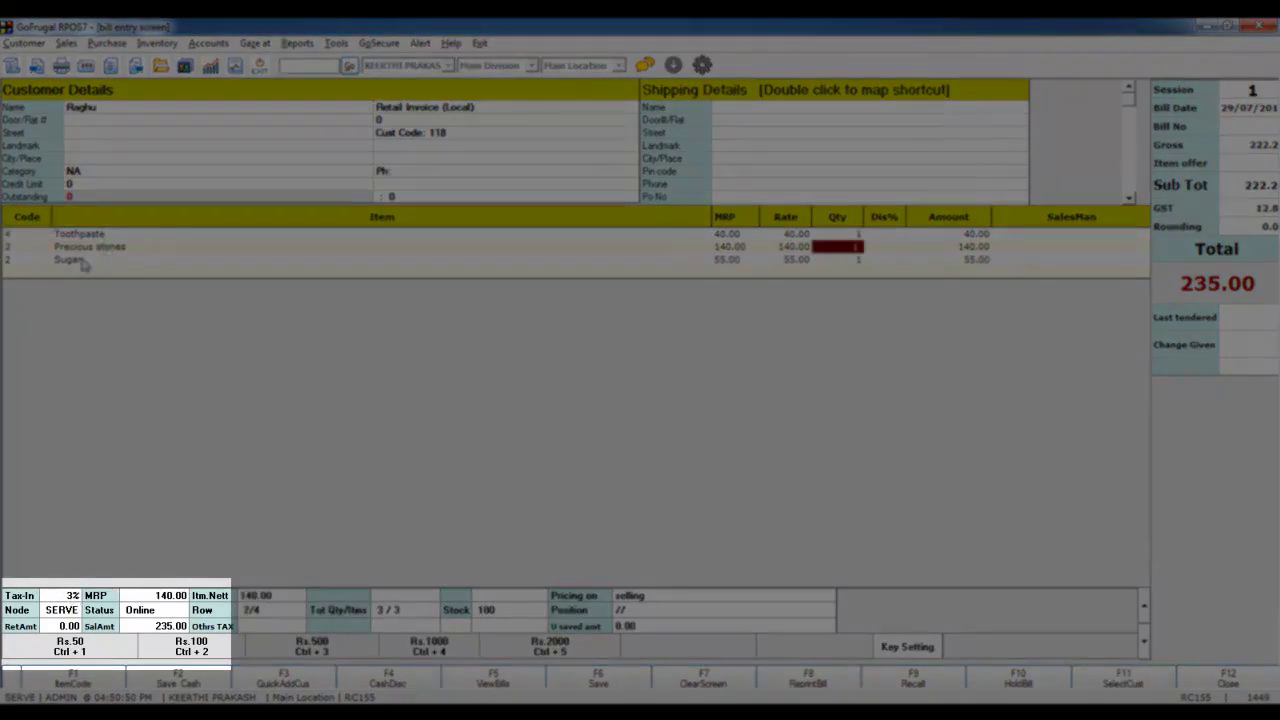
{"action": "left_click", "coordinate": [85, 263]}
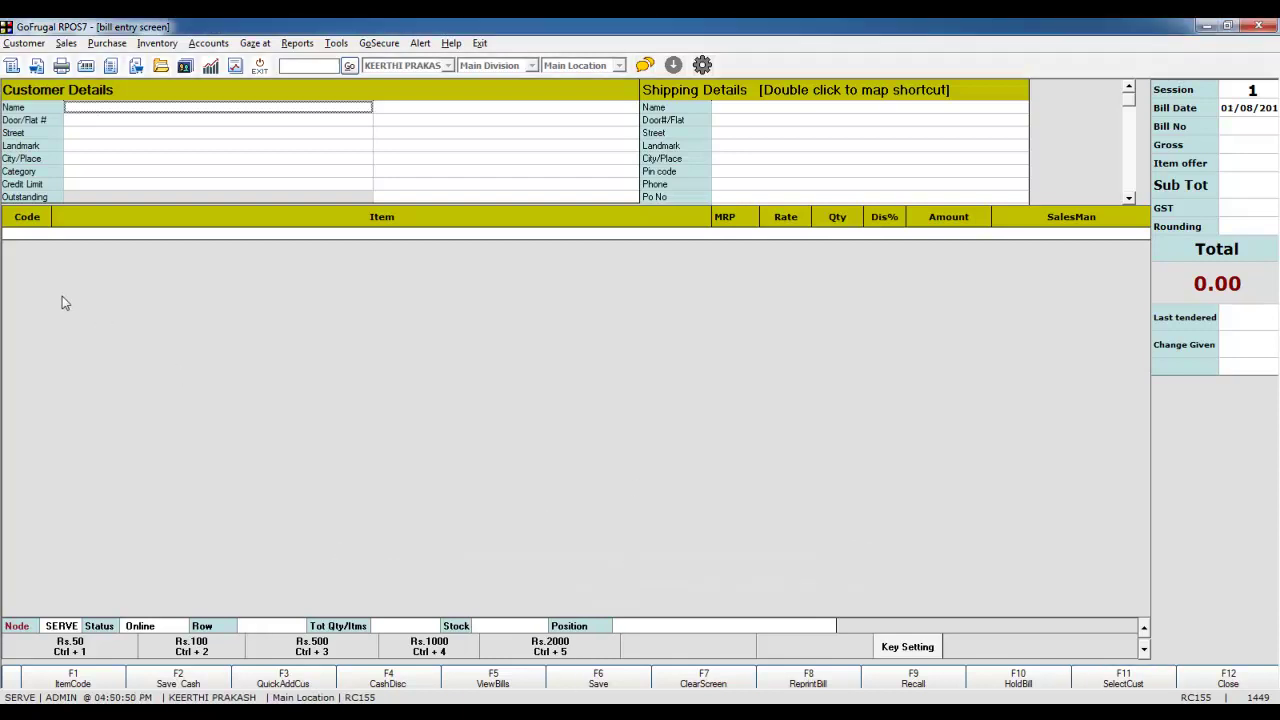
- Load the customer onto the new 01/08 bill and add Toothpaste with quantity 1
{"action": "type", "text": "Raghu"}
{"action": "key", "text": "Return"}
{"action": "key", "text": "Return"}
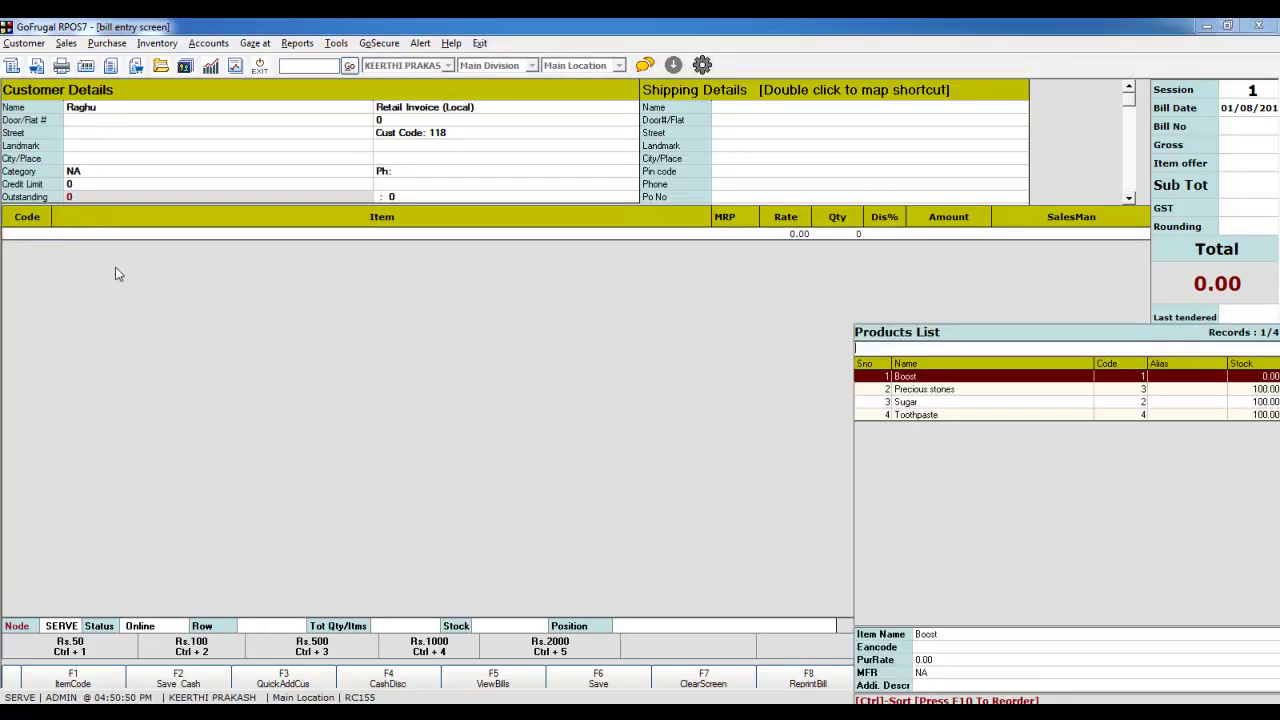
{"action": "key", "text": "Down"}
{"action": "key", "text": "Down"}
{"action": "key", "text": "Down"}
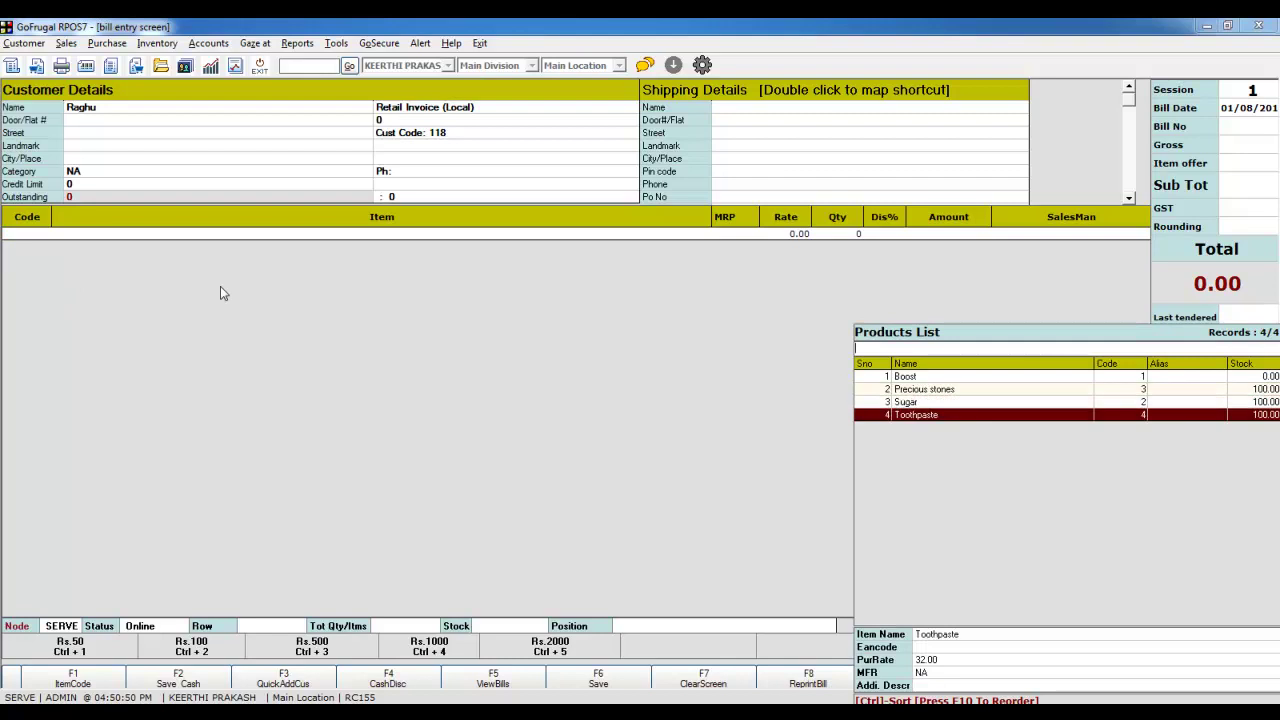
{"action": "key", "text": "Return"}
{"action": "key", "text": "Return"}
{"action": "key", "text": "Return"}
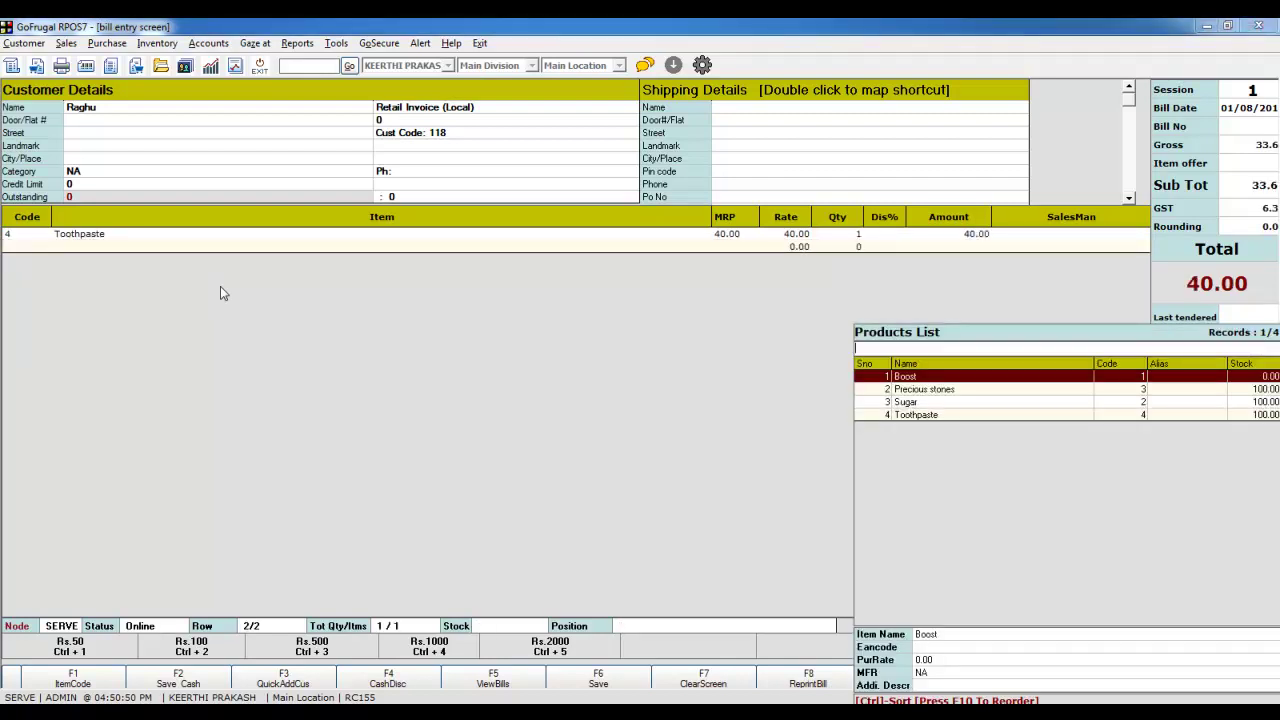
{"action": "key", "text": "Down"}
{"action": "key", "text": "Down"}
{"action": "key", "text": "Up"}
- Add Precious stones and Sugar at quantity 1 each, bringing the bill to 235.00
{"action": "key", "text": "Return"}
{"action": "key", "text": "Return"}
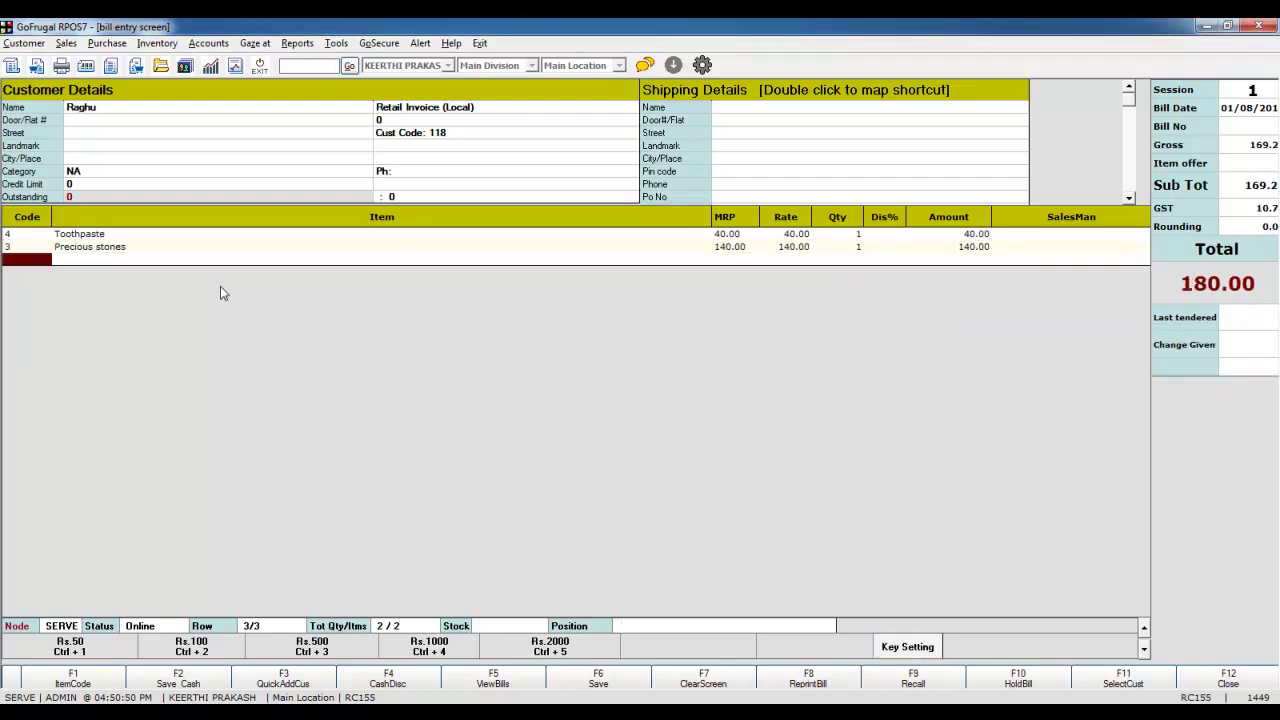
{"action": "key", "text": "Return"}
{"action": "key", "text": "Down"}
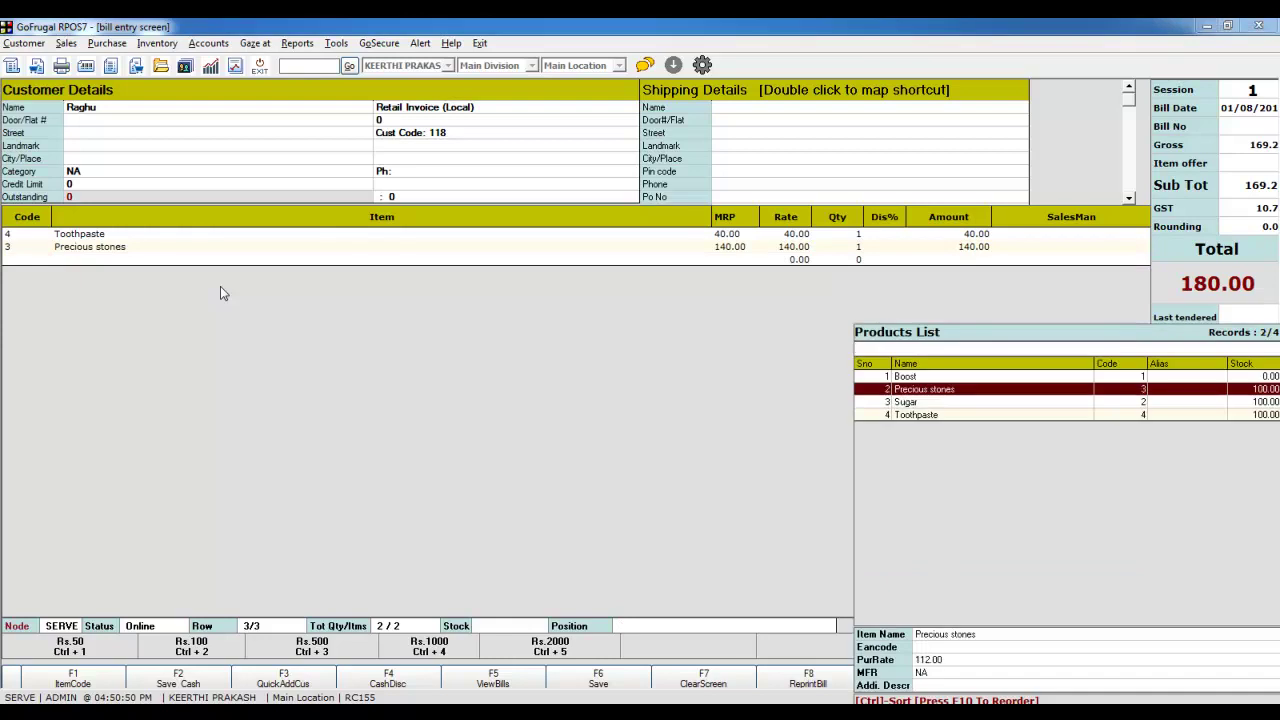
{"action": "key", "text": "Down"}
{"action": "key", "text": "Return"}
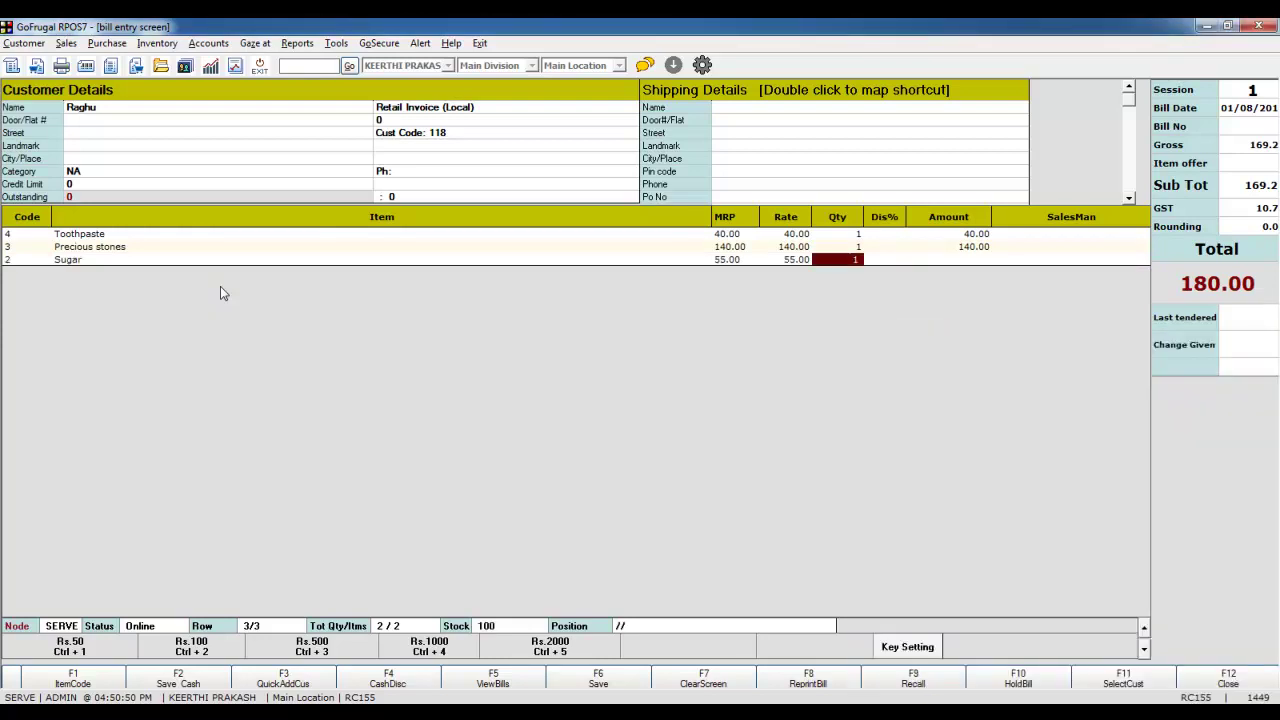
{"action": "key", "text": "Return"}
{"action": "key", "text": "alt"}
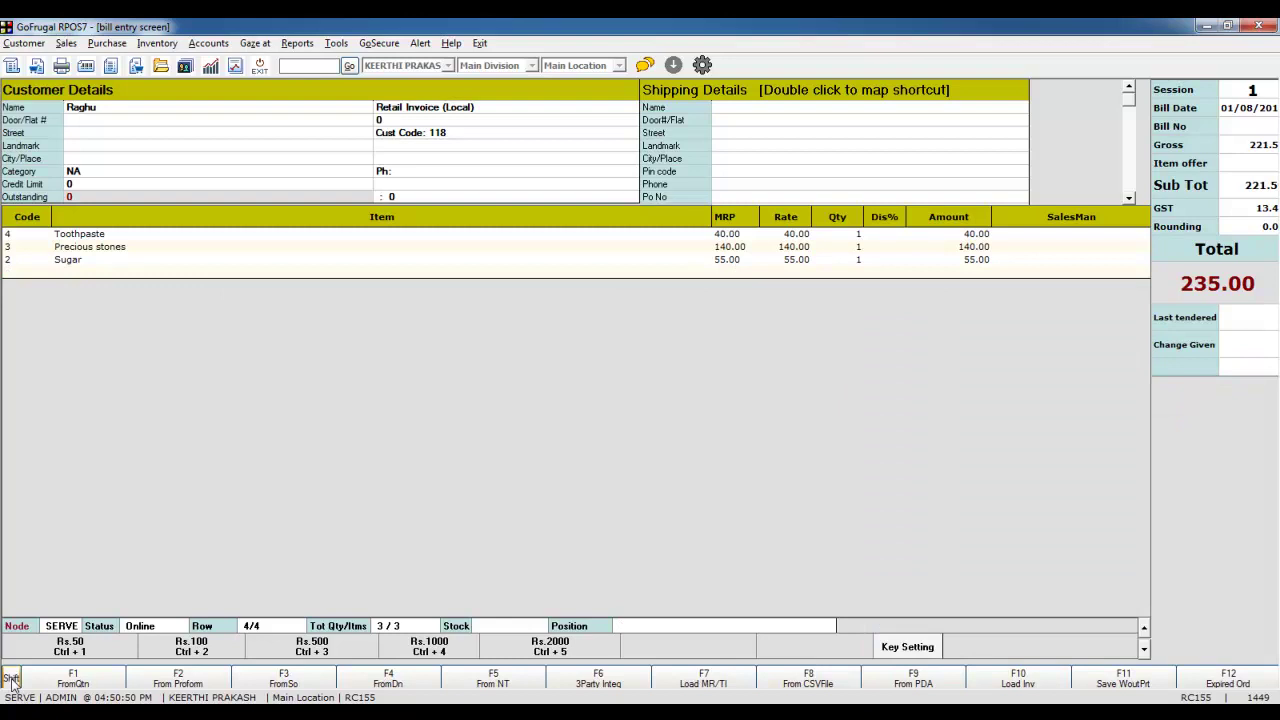
{"action": "key", "text": "ctrl"}
- Expand the status area and review Tax-In, MRP and Itm.Nett for Toothpaste, Precious stones and Sugar
{"action": "key", "text": "ctrl+shift"}
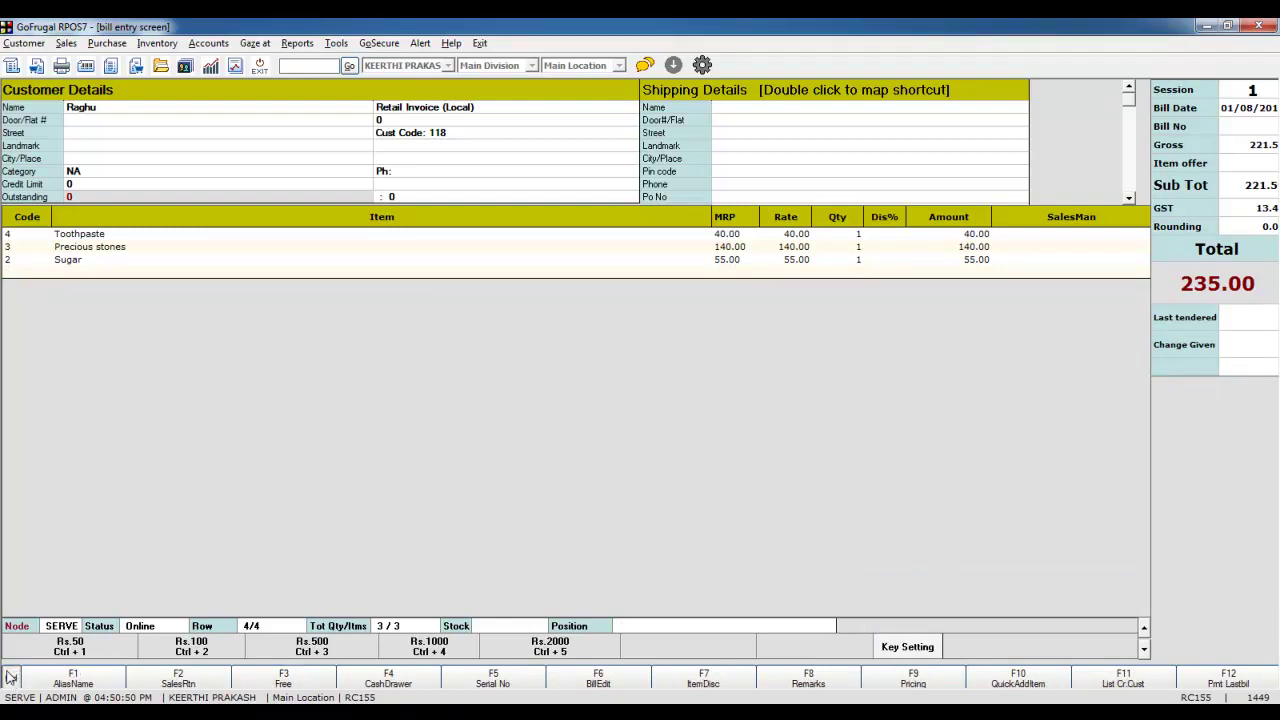
{"action": "left_click", "coordinate": [280, 678]}
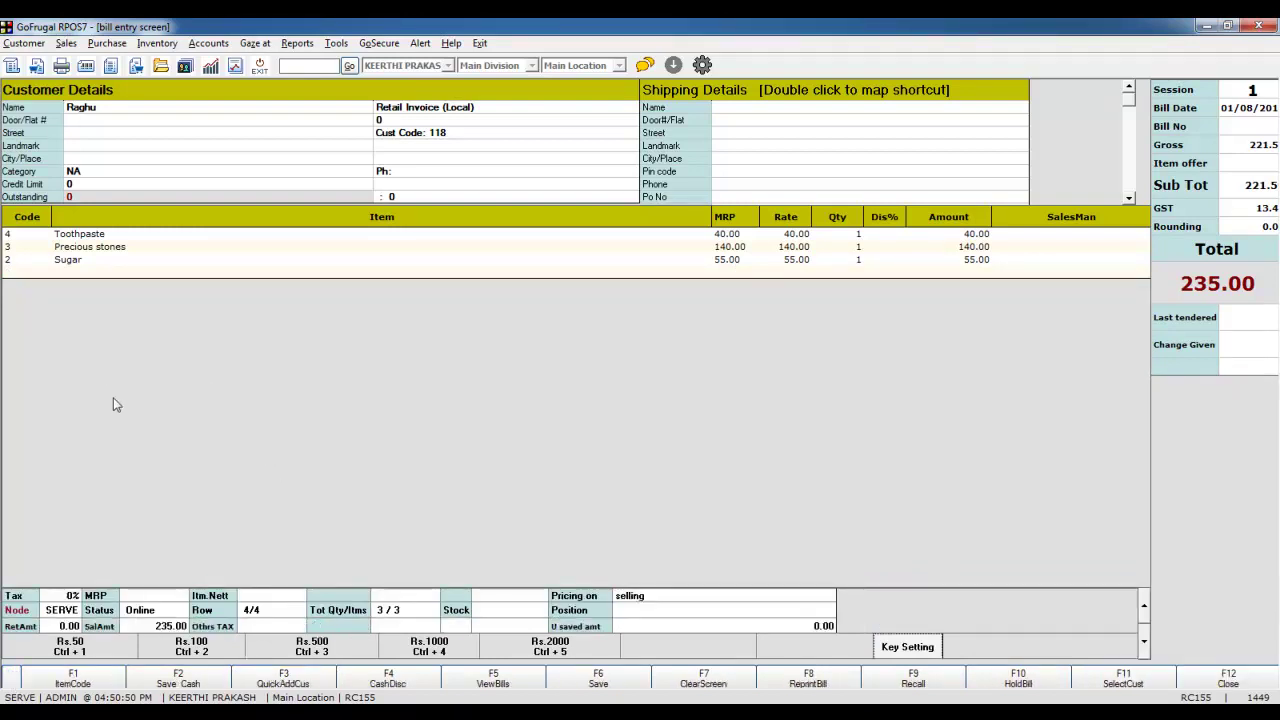
{"action": "left_click", "coordinate": [145, 239]}
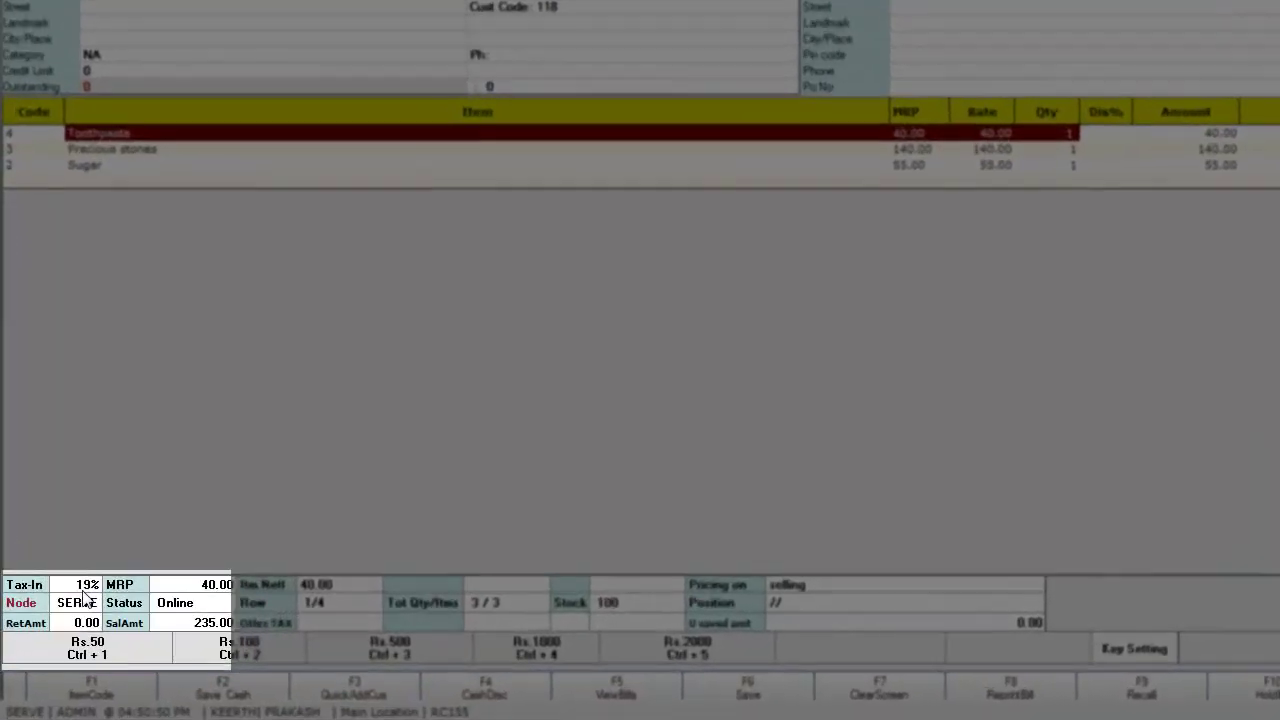
{"action": "left_click", "coordinate": [145, 247]}
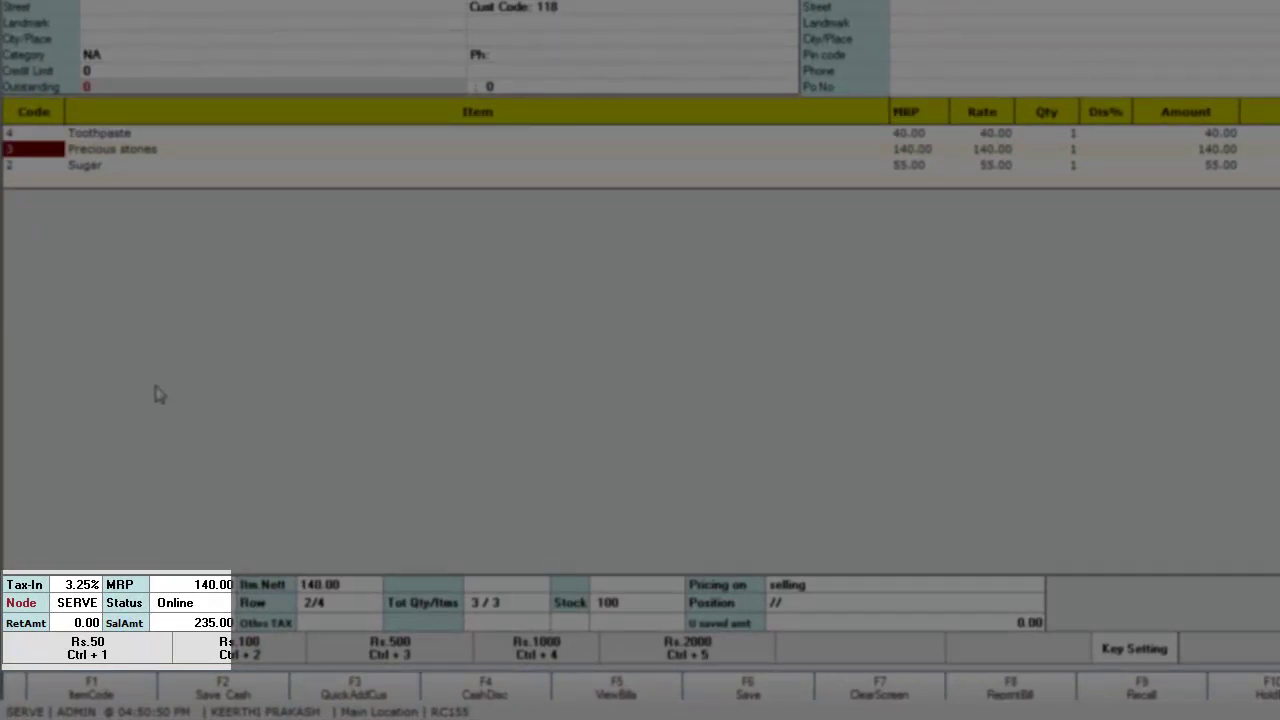
{"action": "left_click", "coordinate": [121, 169]}
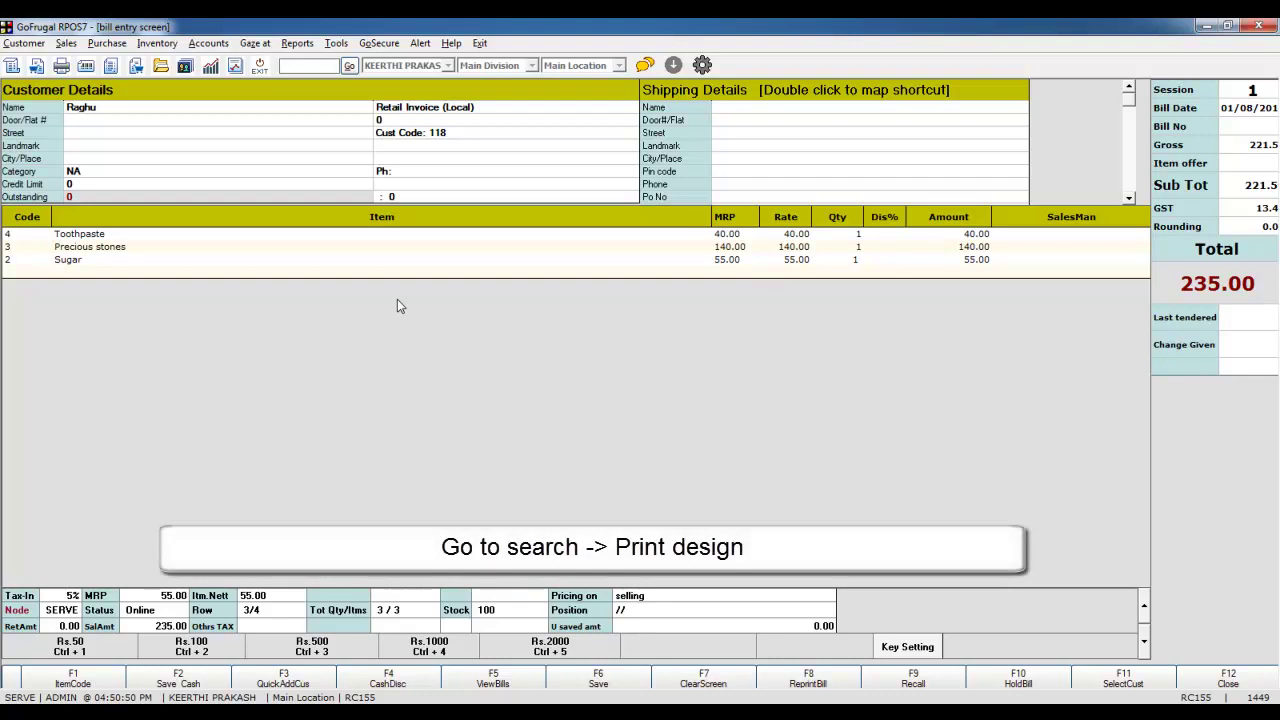
- Search 'pr' and launch Print Design, showing the CR_SALES 6INCH_GST_547 bill layout
{"action": "type", "text": "print de"}
{"action": "key", "text": "Return"}
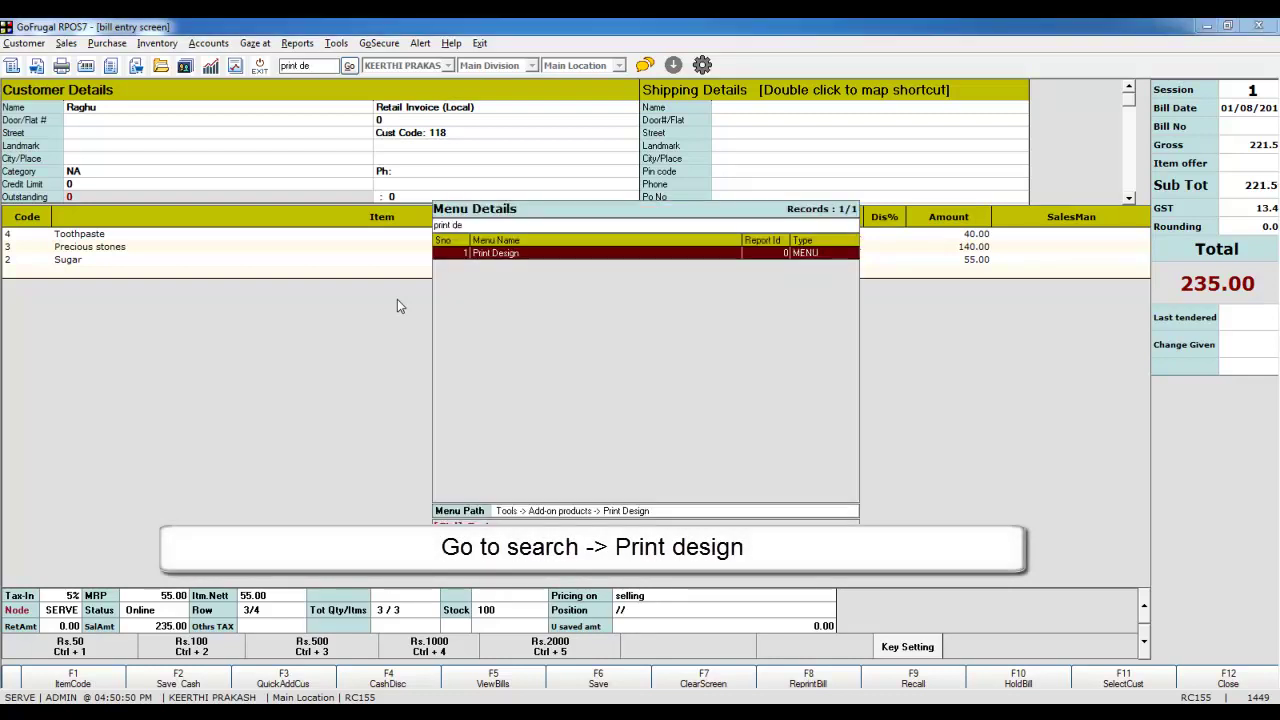
{"action": "key", "text": "Return"}
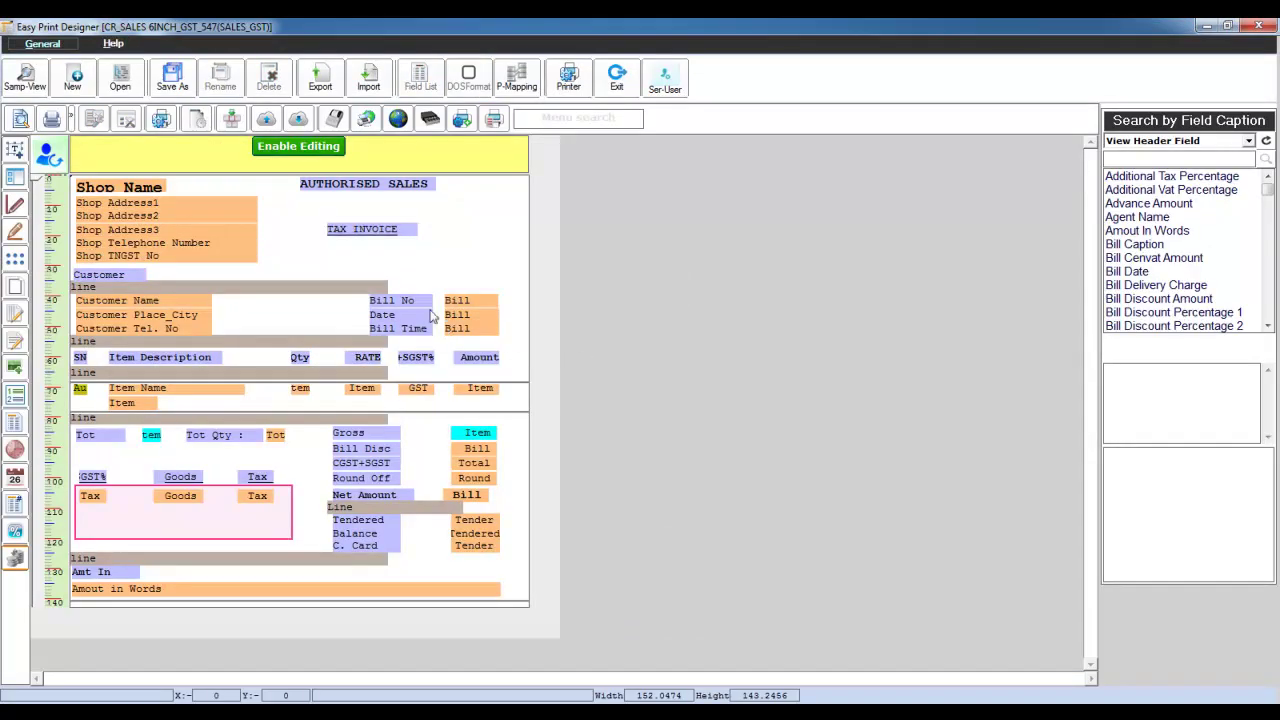
- Enable editing and create CALAMITY_CESS_PERC and CALAMITY_CESS_AMT fields in the Tax Summary section
{"action": "left_click", "coordinate": [314, 148]}
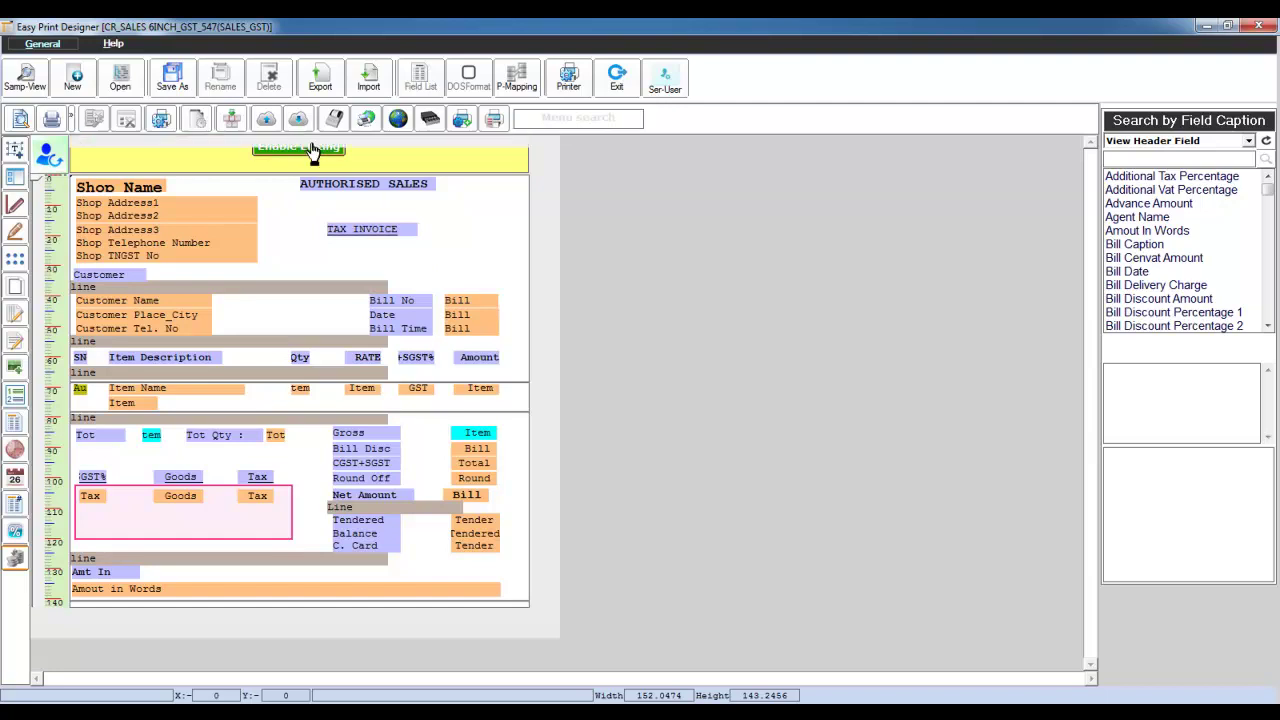
{"action": "double_click", "coordinate": [566, 295]}
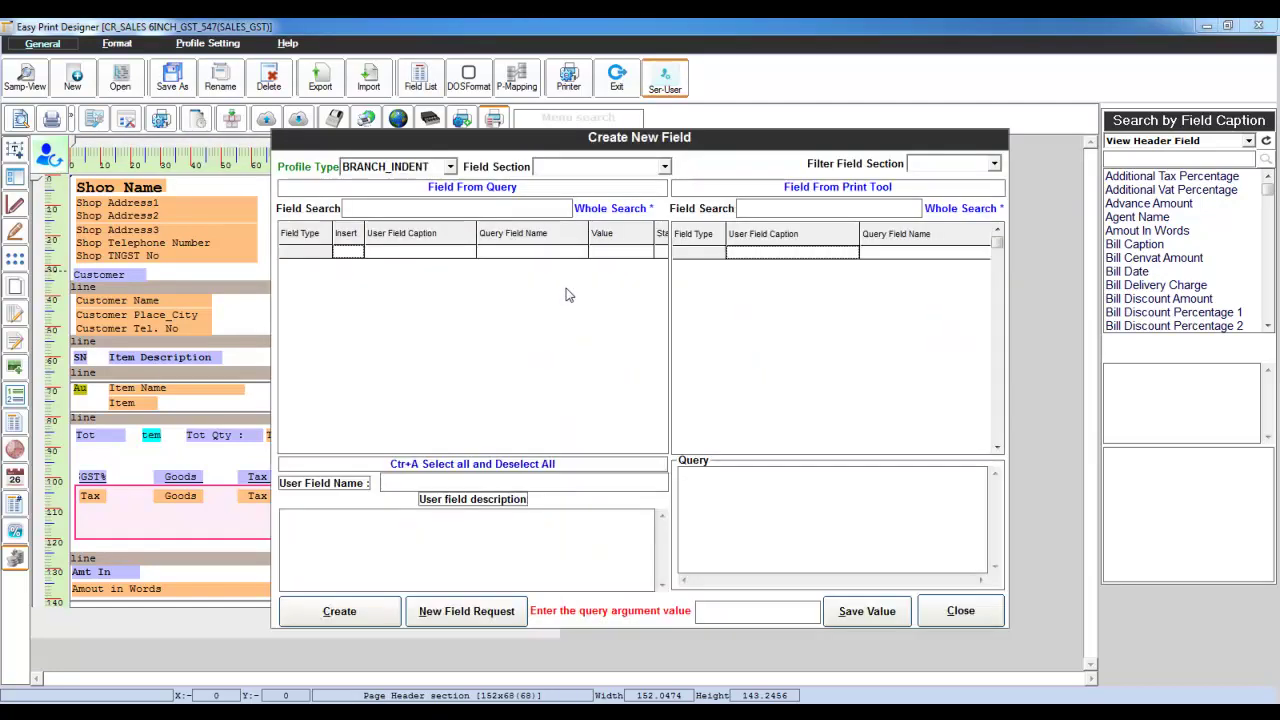
{"action": "left_click", "coordinate": [660, 167]}
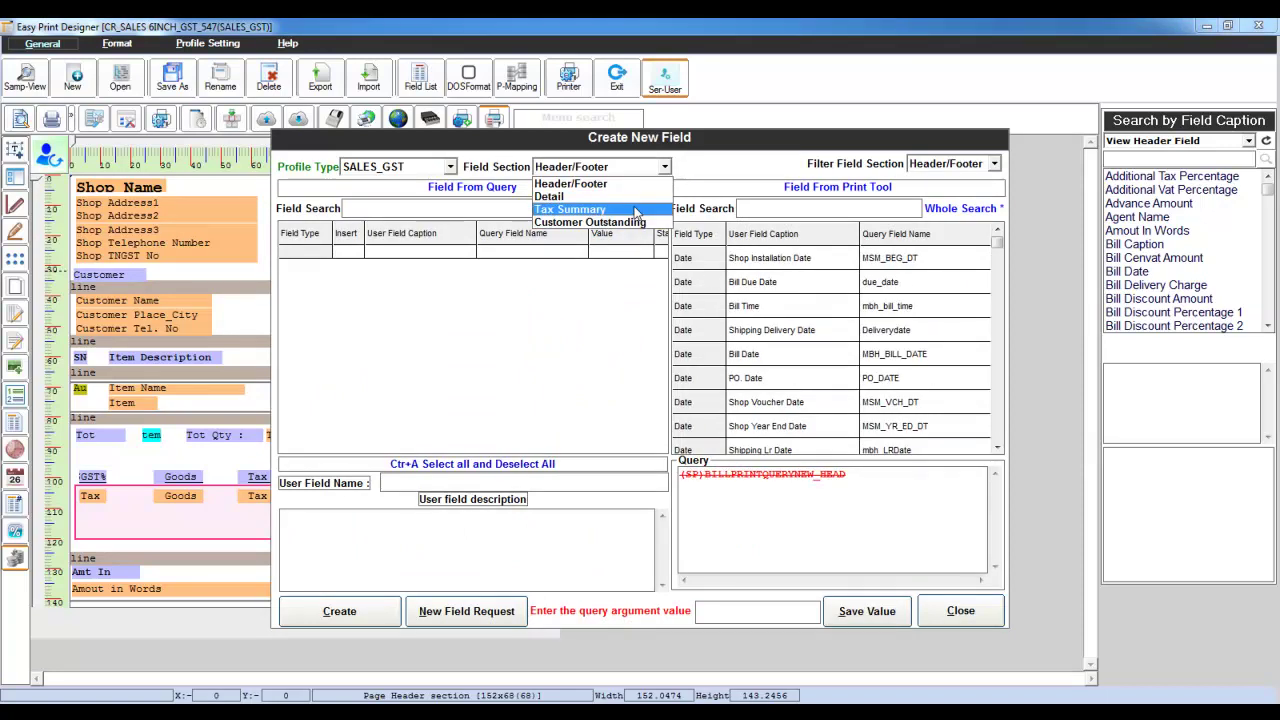
{"action": "left_click", "coordinate": [635, 210]}
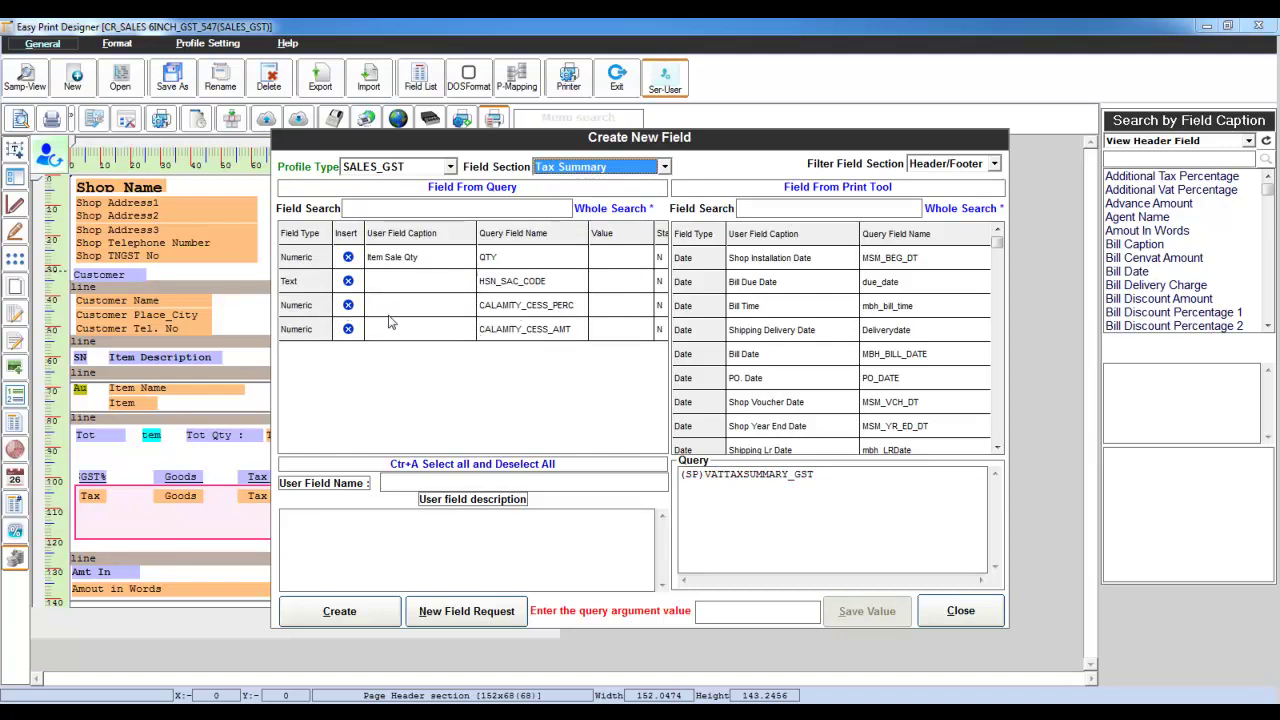
{"action": "left_click", "coordinate": [348, 305]}
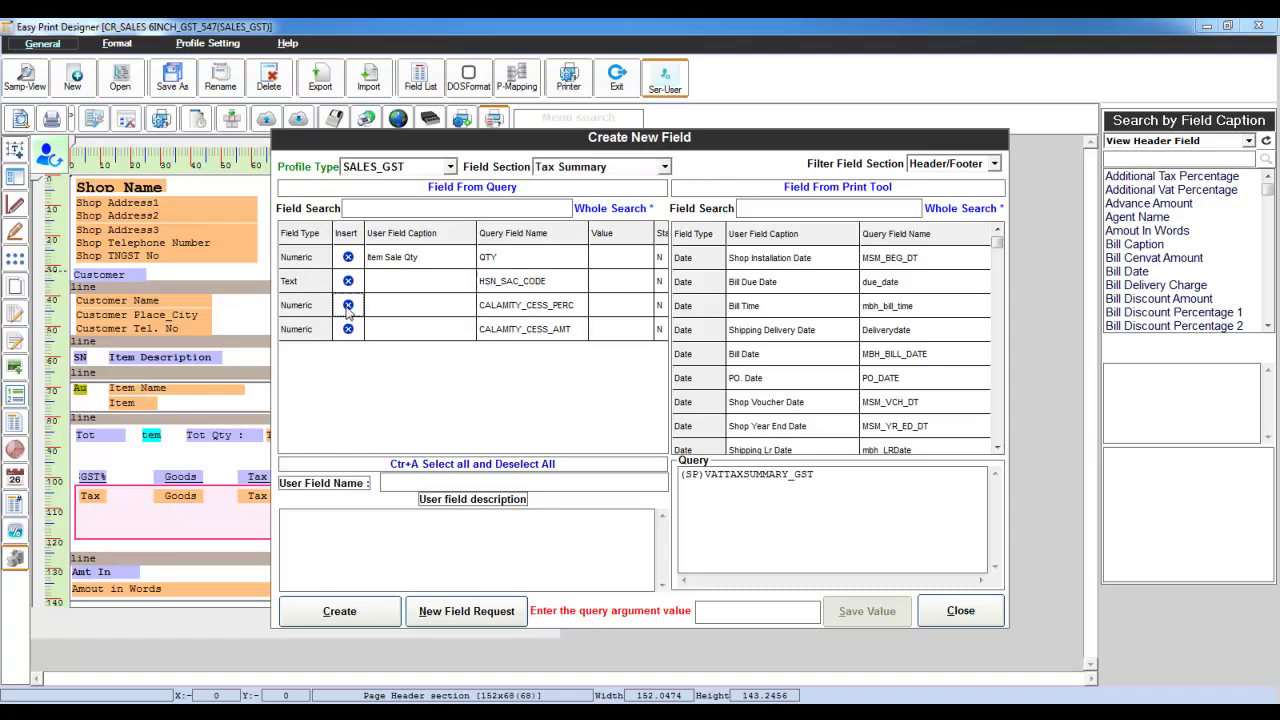
{"action": "left_click", "coordinate": [348, 329]}
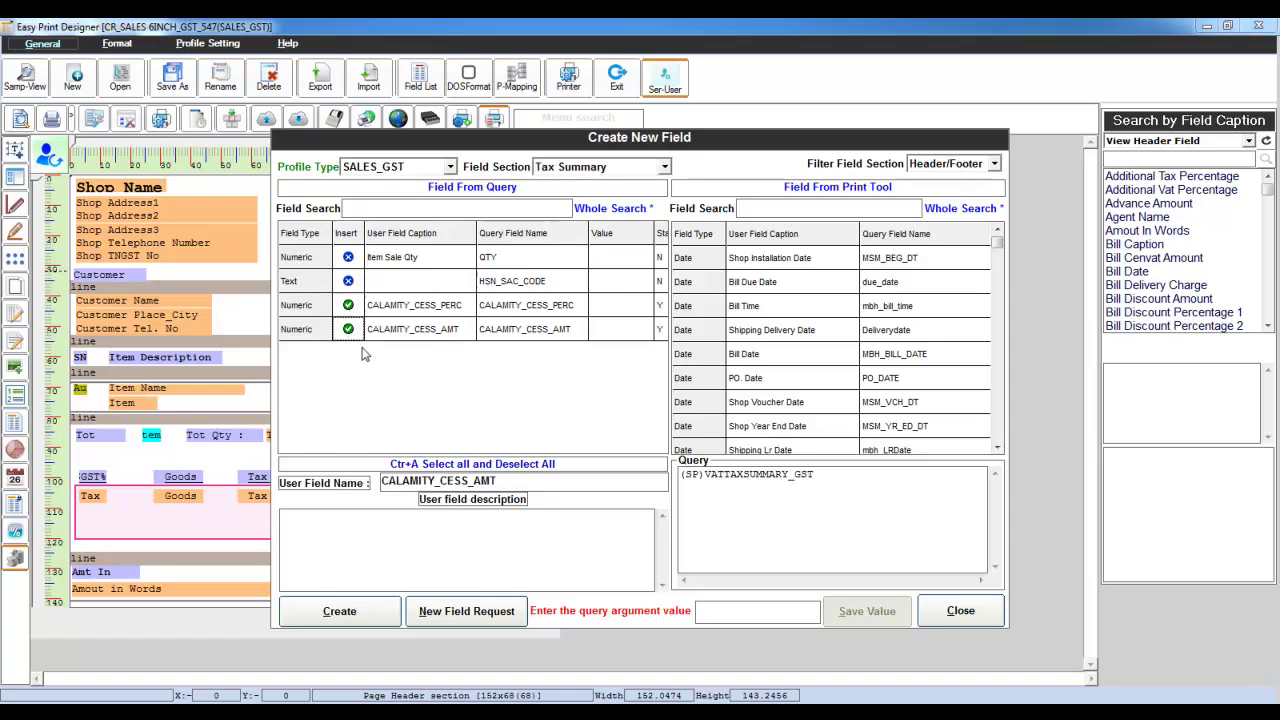
{"action": "left_click", "coordinate": [340, 617]}
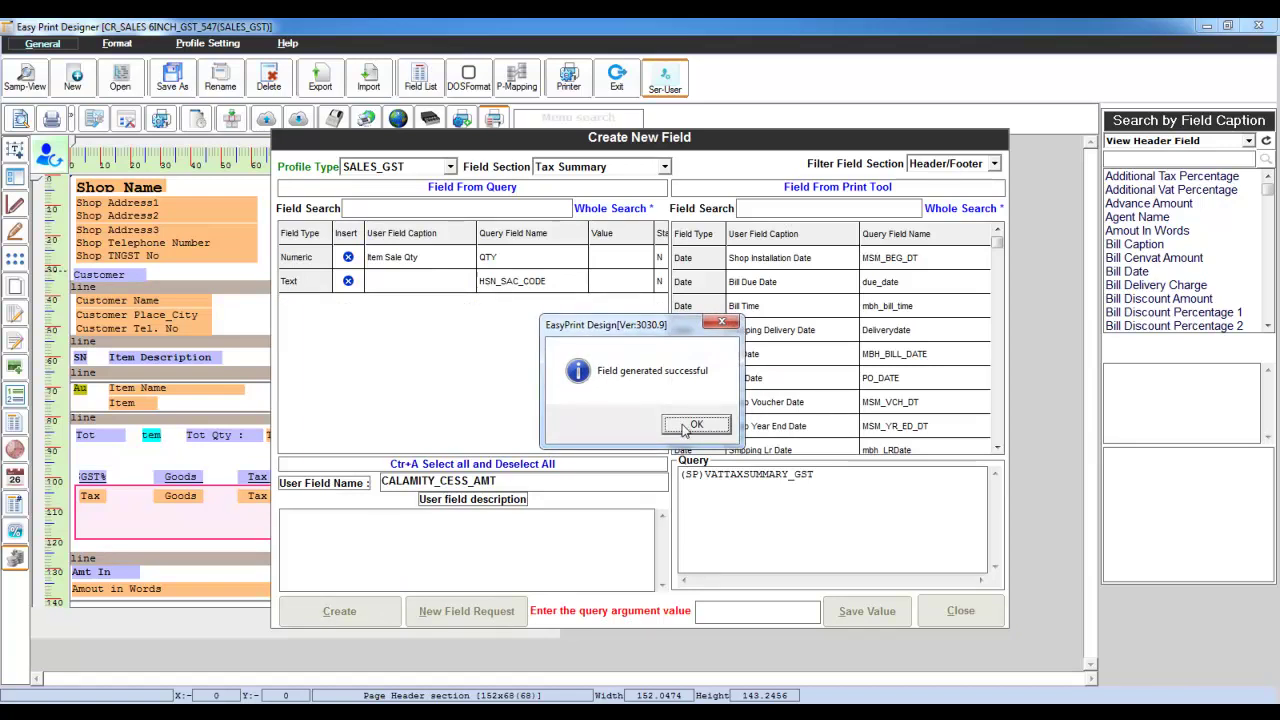
- Filter Tax Summary fields by 'cal' and drag Calamity_cess_amt into the bill's tax summary
{"action": "left_click", "coordinate": [686, 428]}
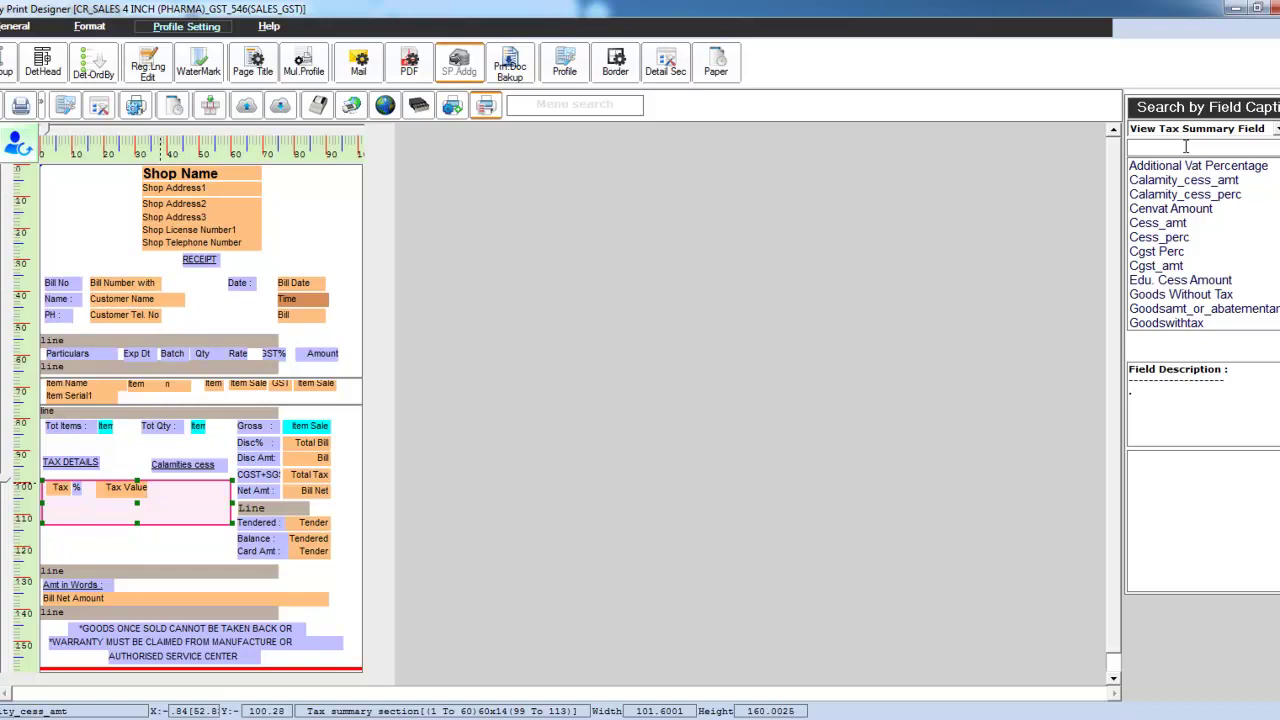
{"action": "left_click", "coordinate": [1276, 129]}
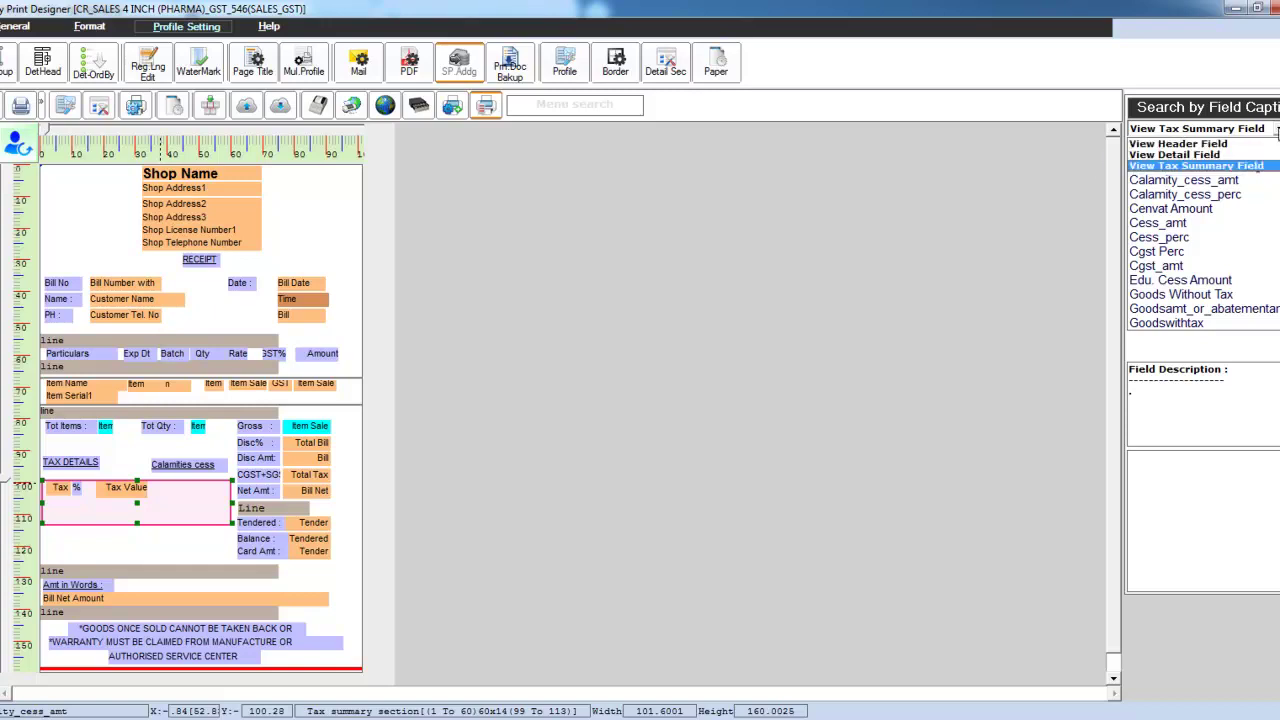
{"action": "left_click", "coordinate": [1277, 133]}
{"action": "left_click", "coordinate": [1212, 148]}
{"action": "type", "text": "cal"}
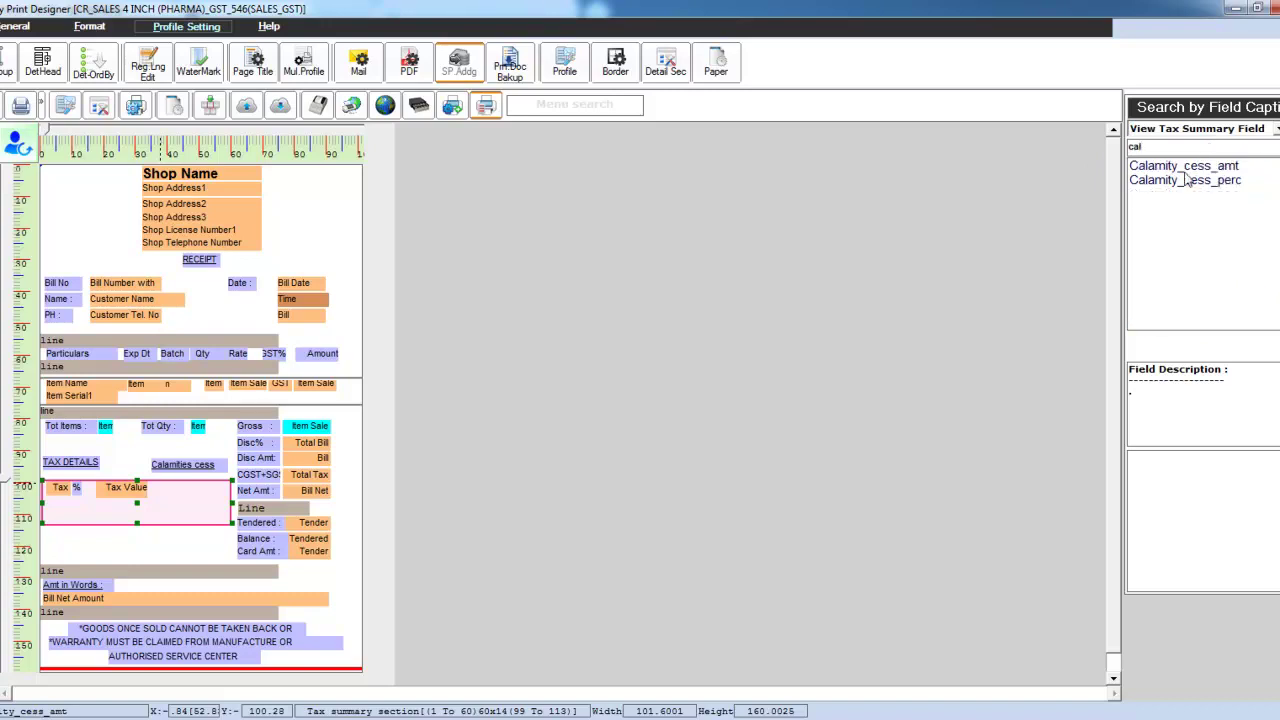
{"action": "double_click", "coordinate": [1184, 170]}
{"action": "left_click", "coordinate": [1207, 460]}
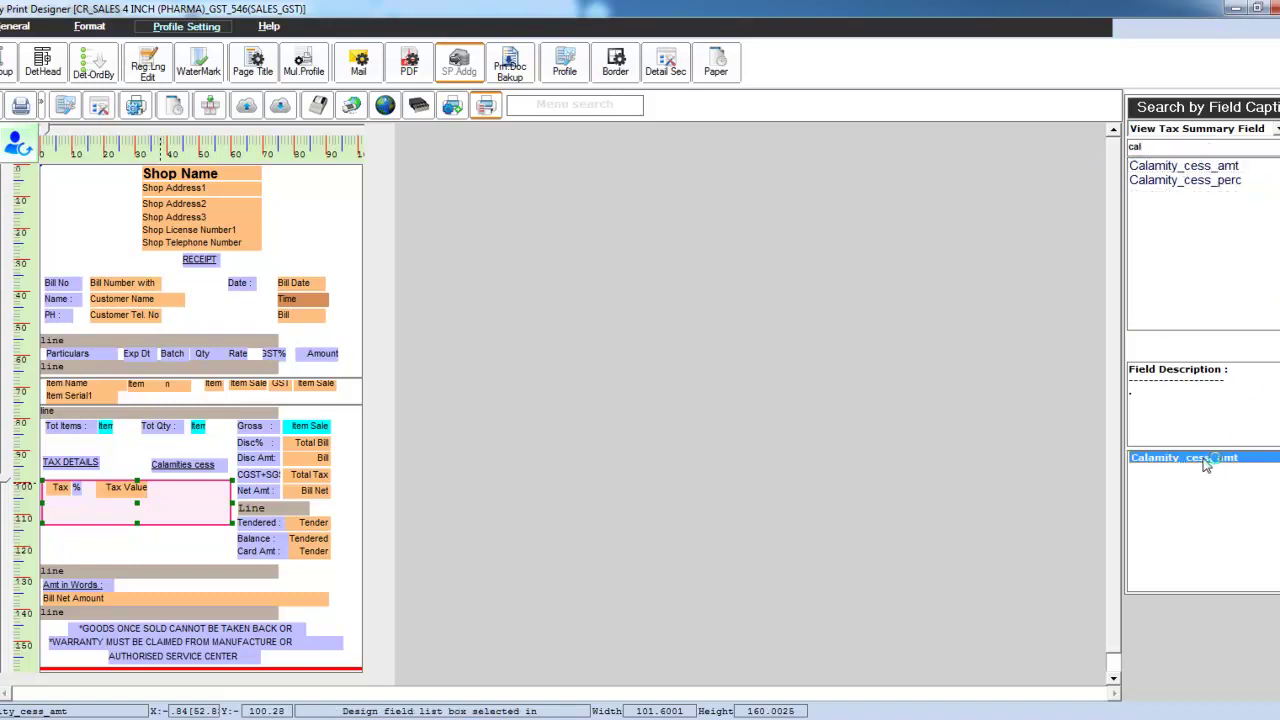
{"action": "left_click_drag", "start_coordinate": [1207, 463], "coordinate": [167, 492]}
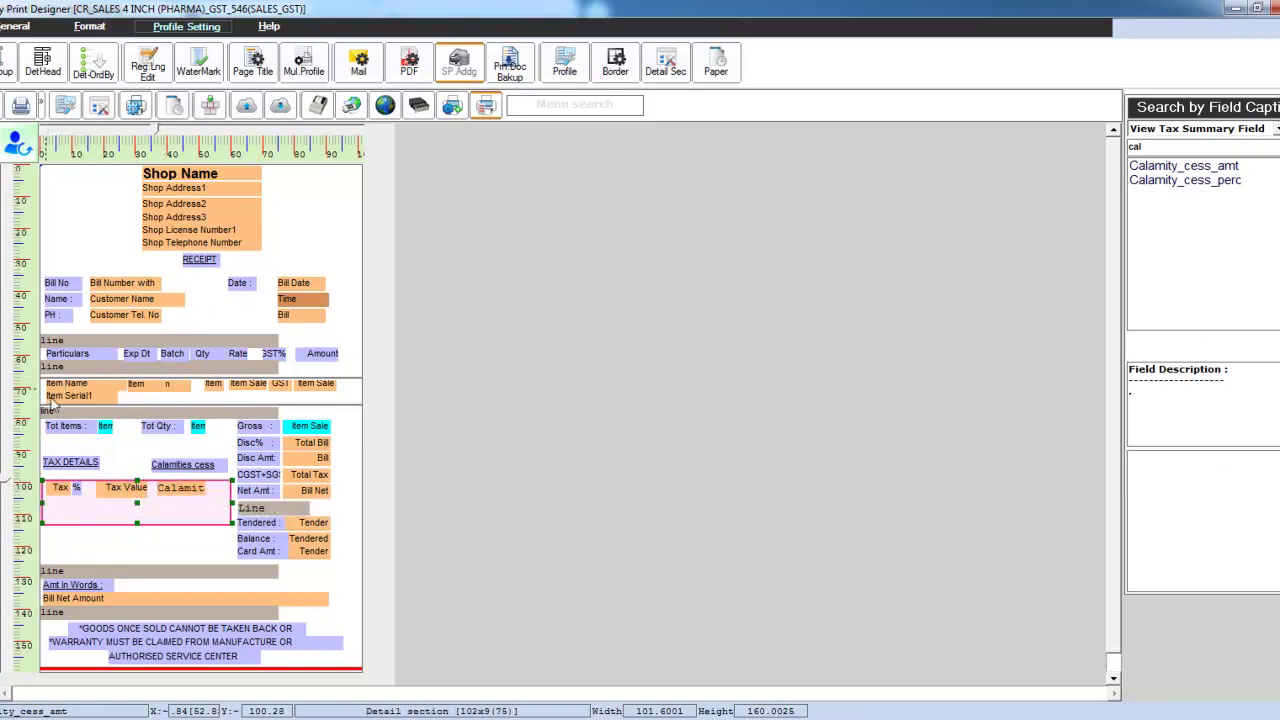
{"action": "left_click", "coordinate": [12, 140]}
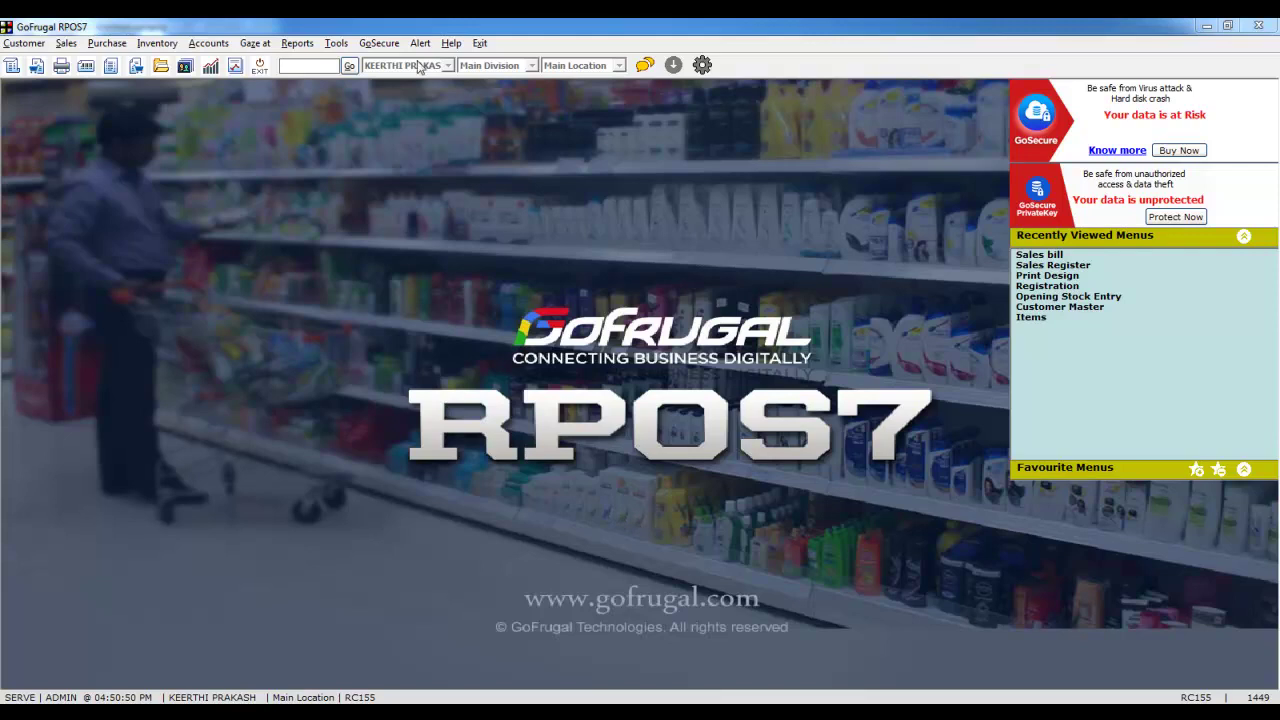
- Open Sales > Analysis > Sales Register and load it for 01/08/2019
{"action": "left_click", "coordinate": [300, 45]}
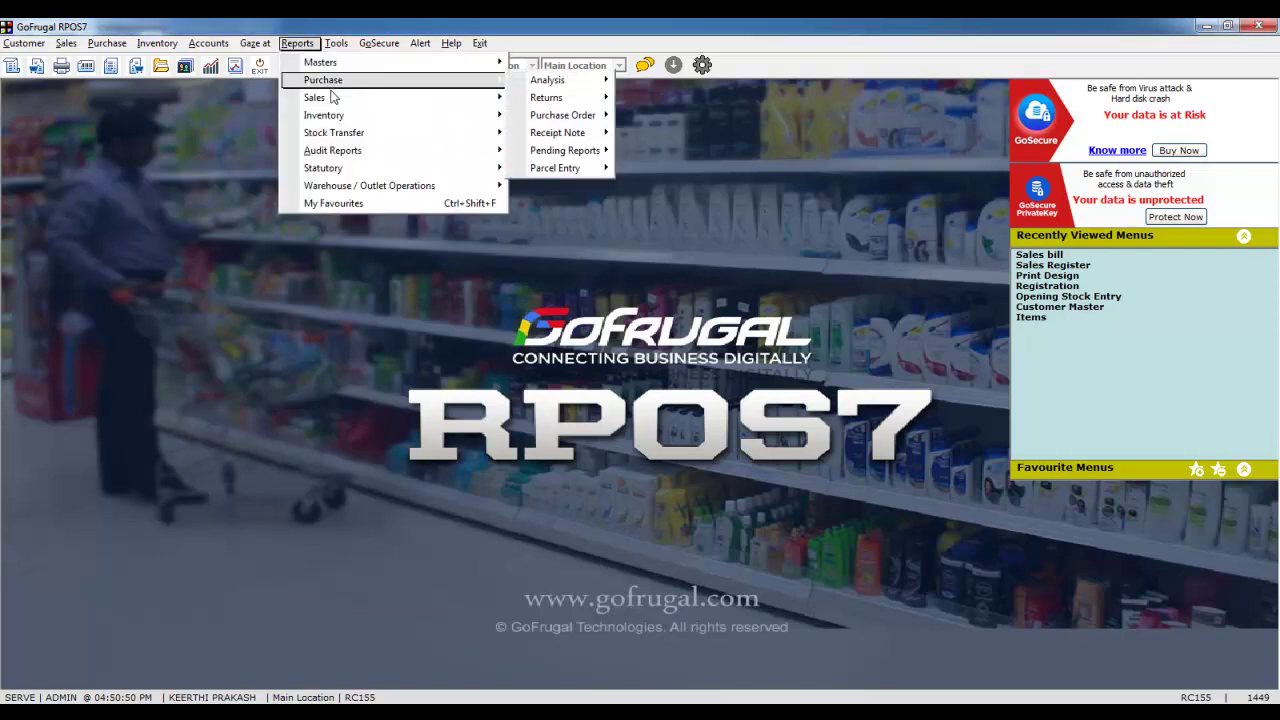
{"action": "mouse_move", "coordinate": [333, 103]}
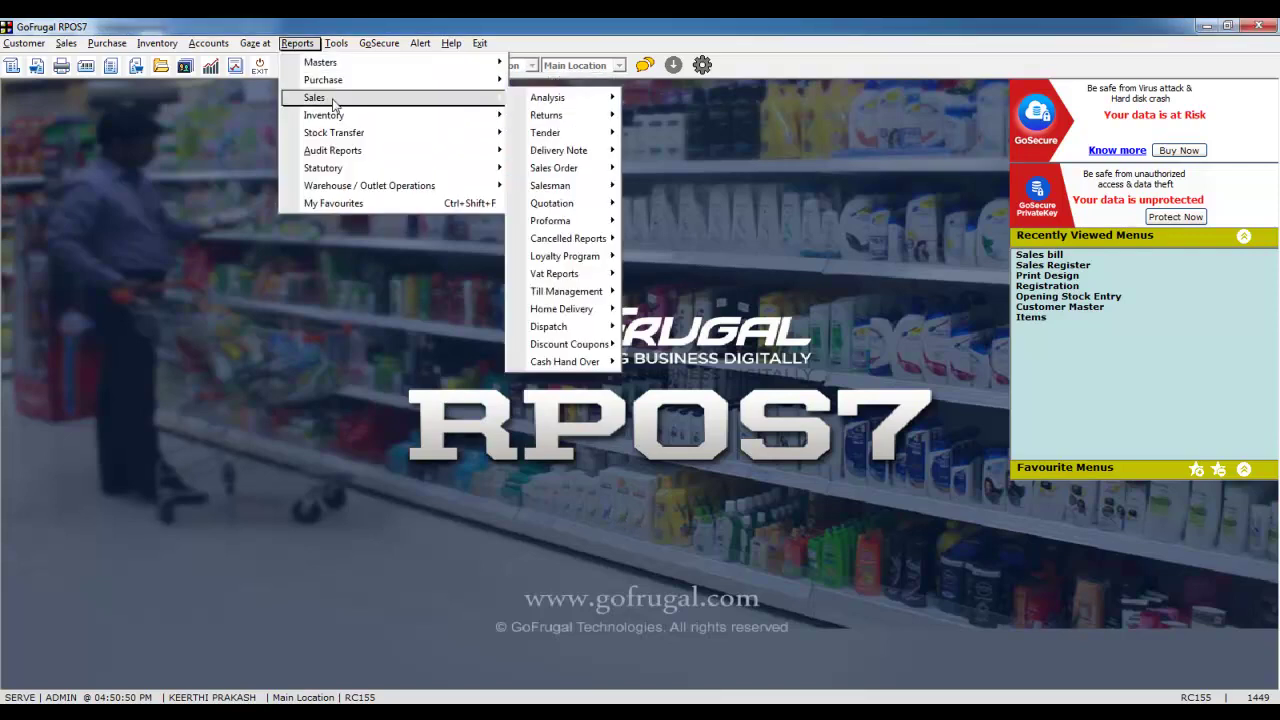
{"action": "left_click", "coordinate": [607, 97]}
{"action": "left_click", "coordinate": [725, 275]}
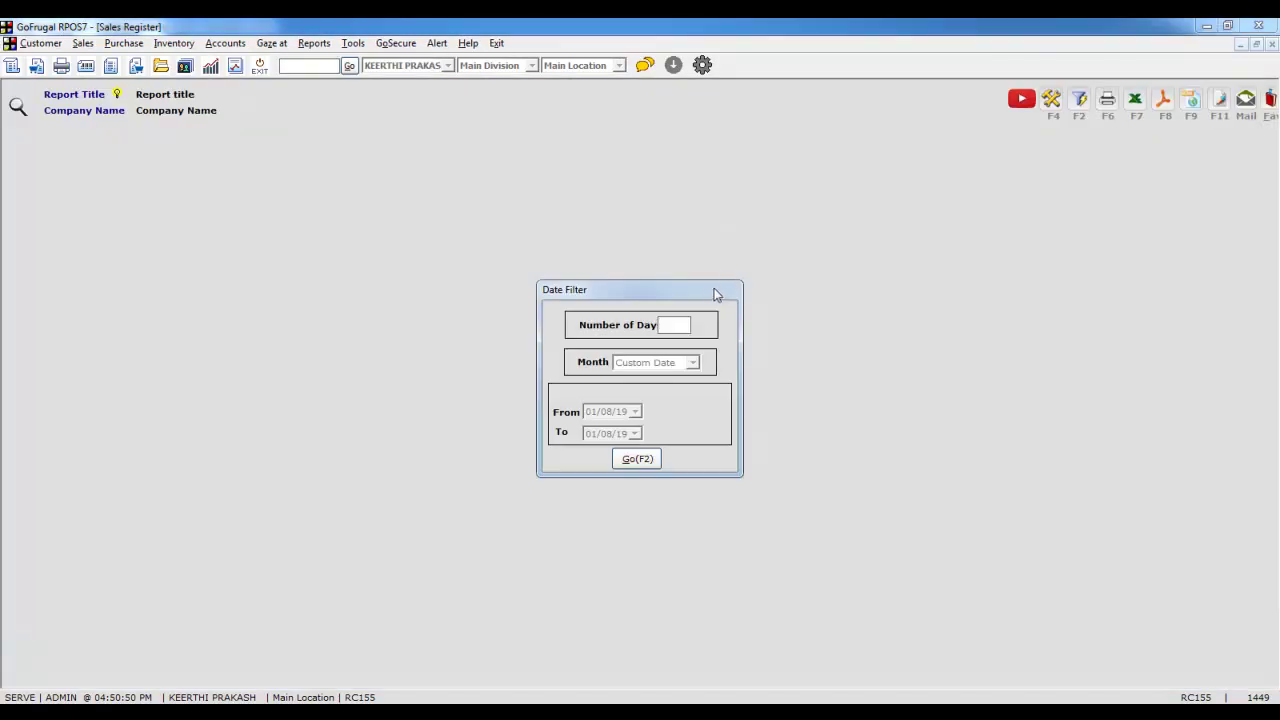
{"action": "key", "text": "Tab"}
{"action": "key", "text": "Tab"}
{"action": "key", "text": "Tab"}
{"action": "key", "text": "Tab"}
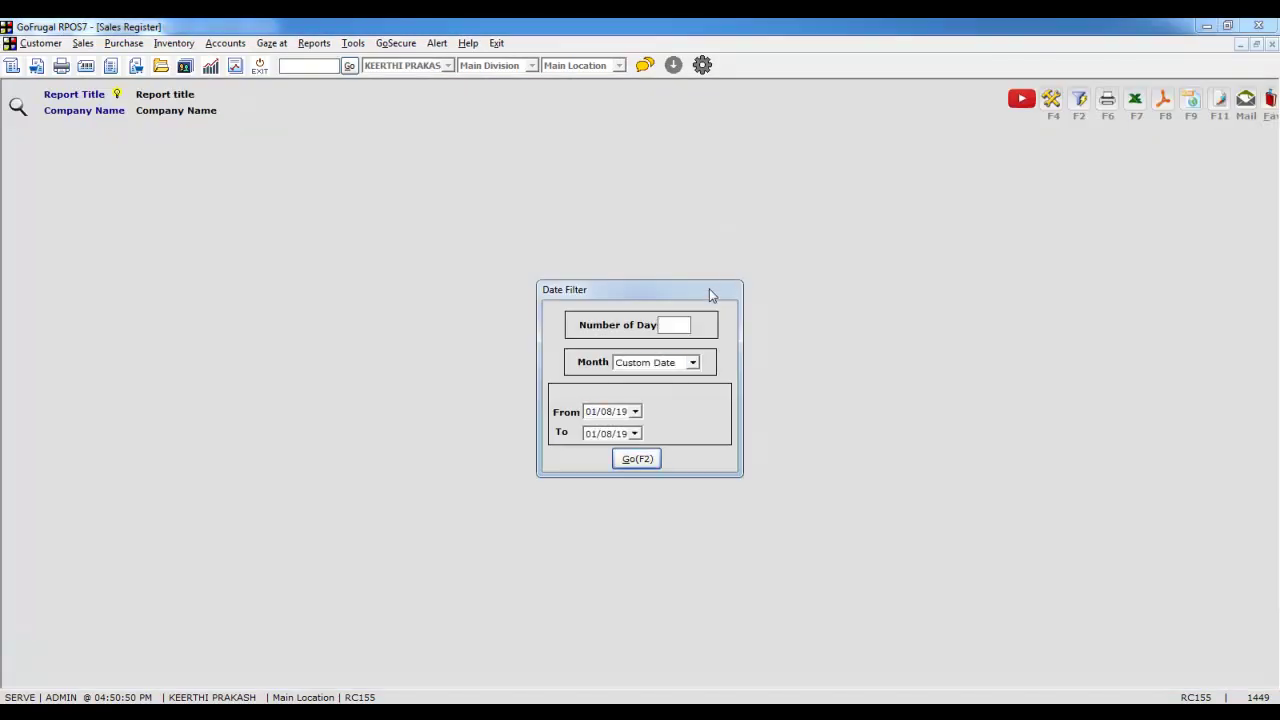
{"action": "key", "text": "Return"}
{"action": "left_click", "coordinate": [862, 510]}
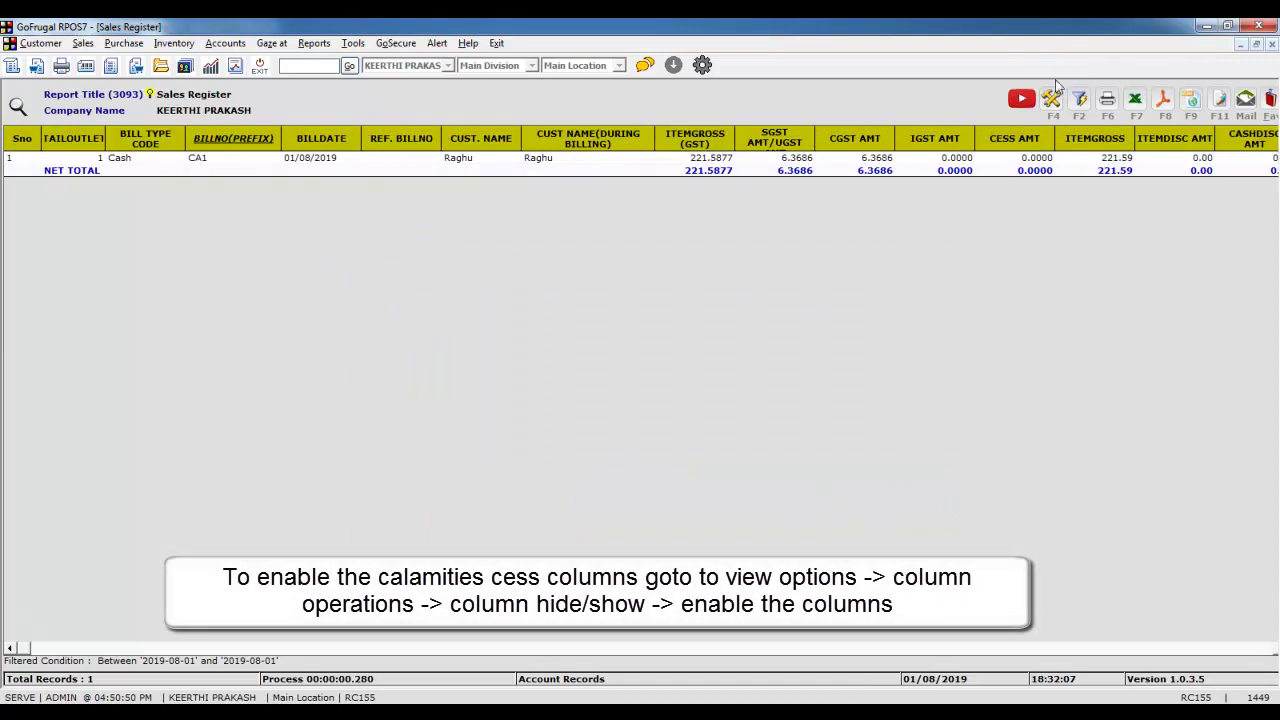
- Show the Calamity Cess Amt and CalamityCess Amt ON Others columns, review the 0.68 cess, then close
{"action": "left_click", "coordinate": [1051, 107]}
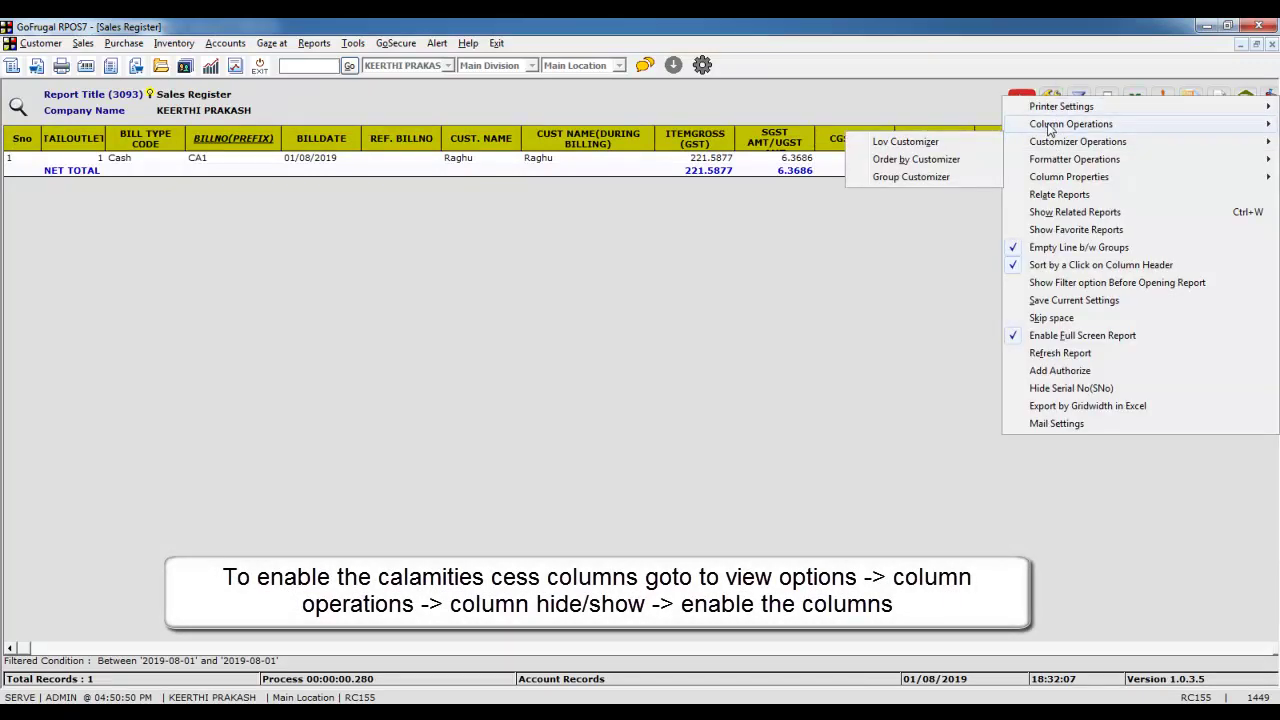
{"action": "mouse_move", "coordinate": [1050, 127]}
{"action": "left_click", "coordinate": [884, 162]}
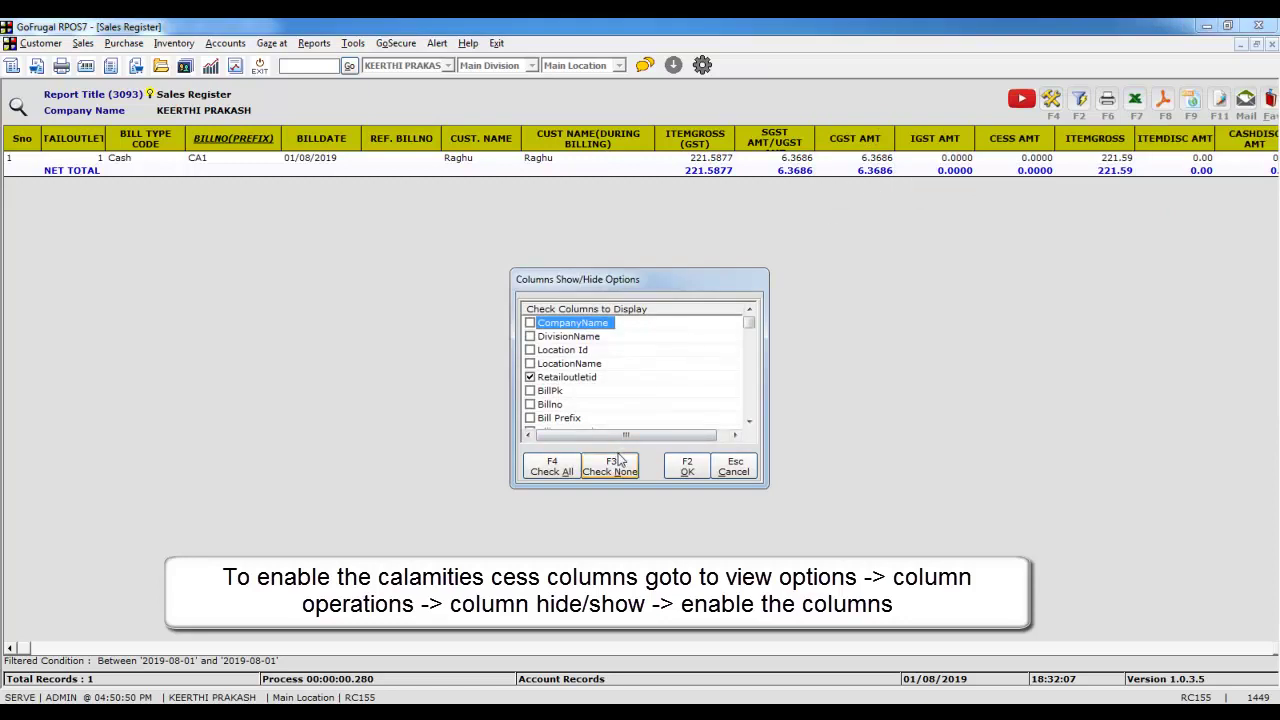
{"action": "key", "text": "Down"}
{"action": "key", "text": "Down"}
{"action": "key", "text": "Down"}
{"action": "key", "text": "Down"}
{"action": "key", "text": "Down"}
{"action": "key", "text": "Down"}
{"action": "key", "text": "Down"}
{"action": "key", "text": "Down"}
{"action": "key", "text": "Down"}
{"action": "key", "text": "Down"}
{"action": "key", "text": "Down"}
{"action": "key", "text": "Down"}
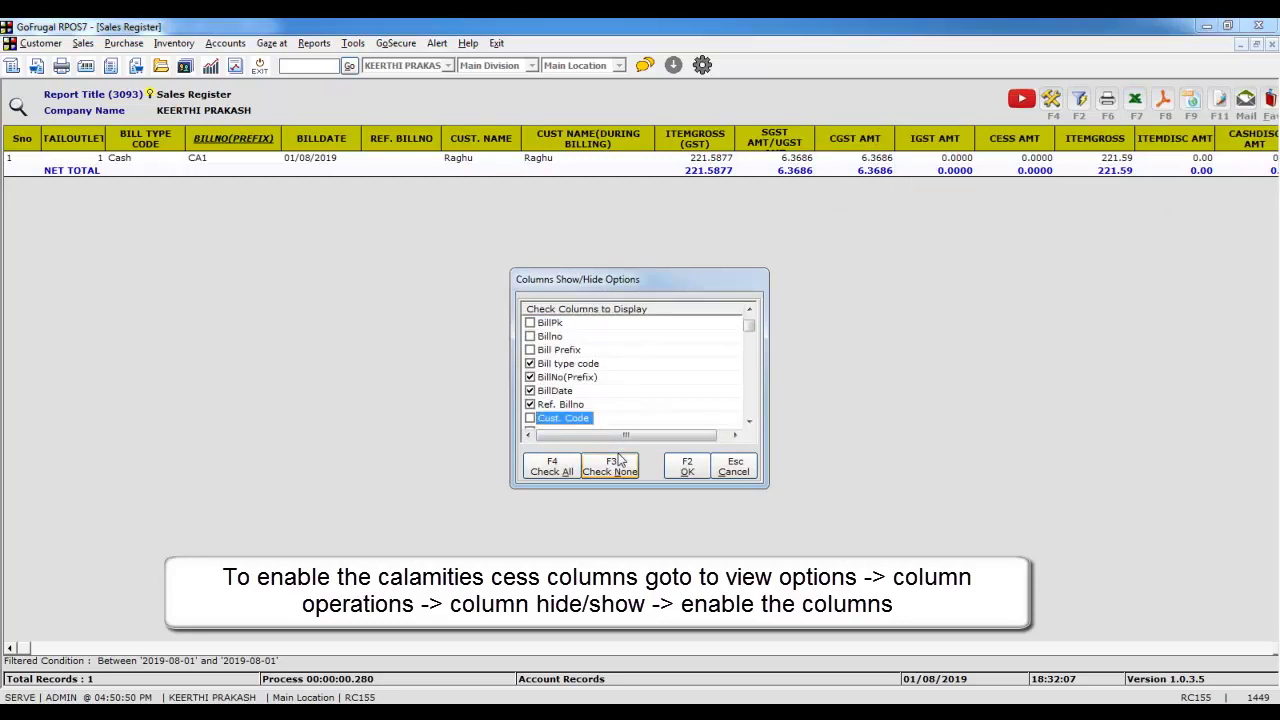
{"action": "key", "text": "Down"}
{"action": "key", "text": "Down"}
{"action": "key", "text": "Down"}
{"action": "key", "text": "Down"}
{"action": "key", "text": "Down"}
{"action": "key", "text": "Down"}
{"action": "key", "text": "Down"}
{"action": "key", "text": "Down"}
{"action": "key", "text": "Down"}
{"action": "key", "text": "Down"}
{"action": "key", "text": "Down"}
{"action": "key", "text": "Down"}
{"action": "key", "text": "Down"}
{"action": "key", "text": "Down"}
{"action": "key", "text": "Down"}
{"action": "key", "text": "Down"}
{"action": "key", "text": "Down"}
{"action": "key", "text": "Down"}
{"action": "key", "text": "Down"}
{"action": "key", "text": "Down"}
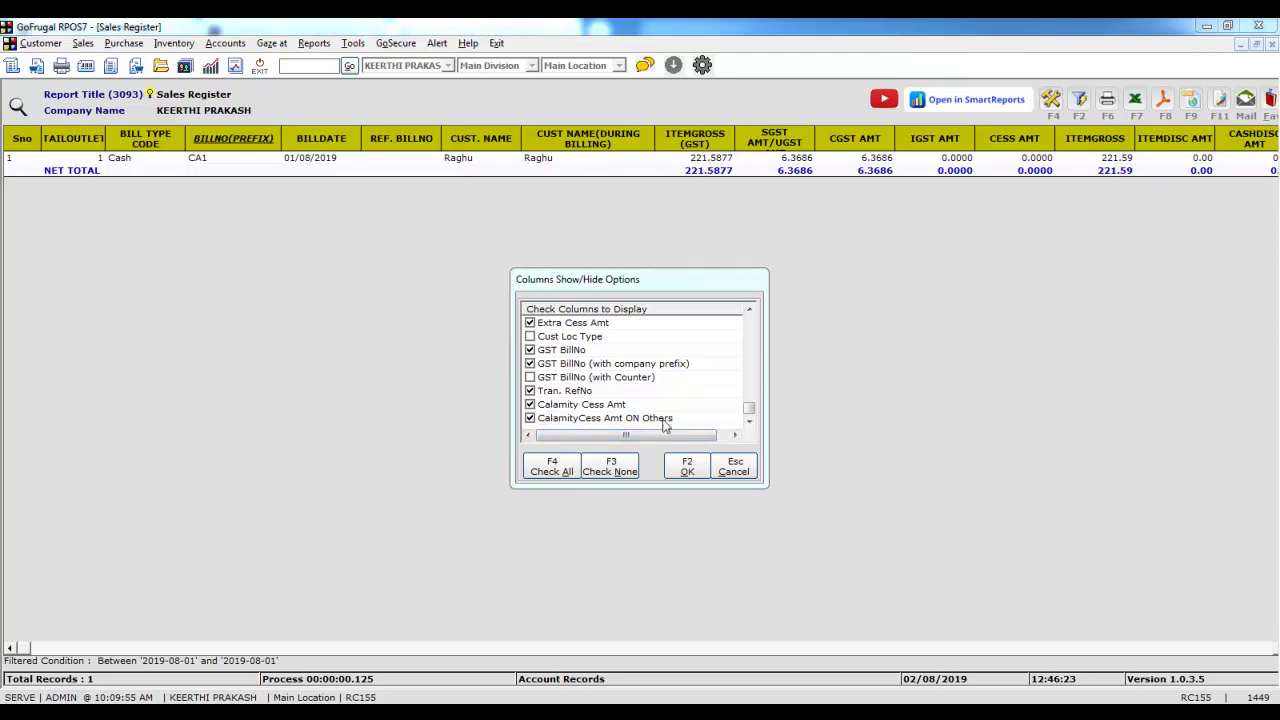
{"action": "left_click", "coordinate": [687, 466]}
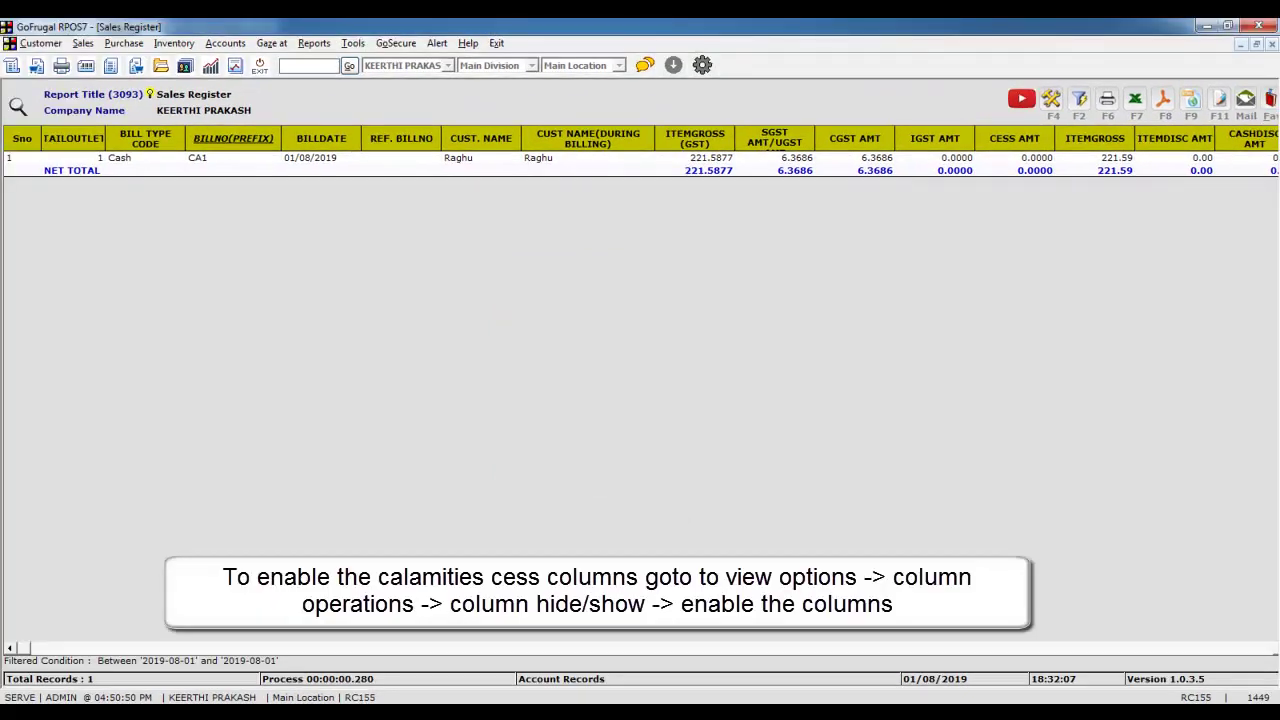
{"action": "key", "text": "End"}
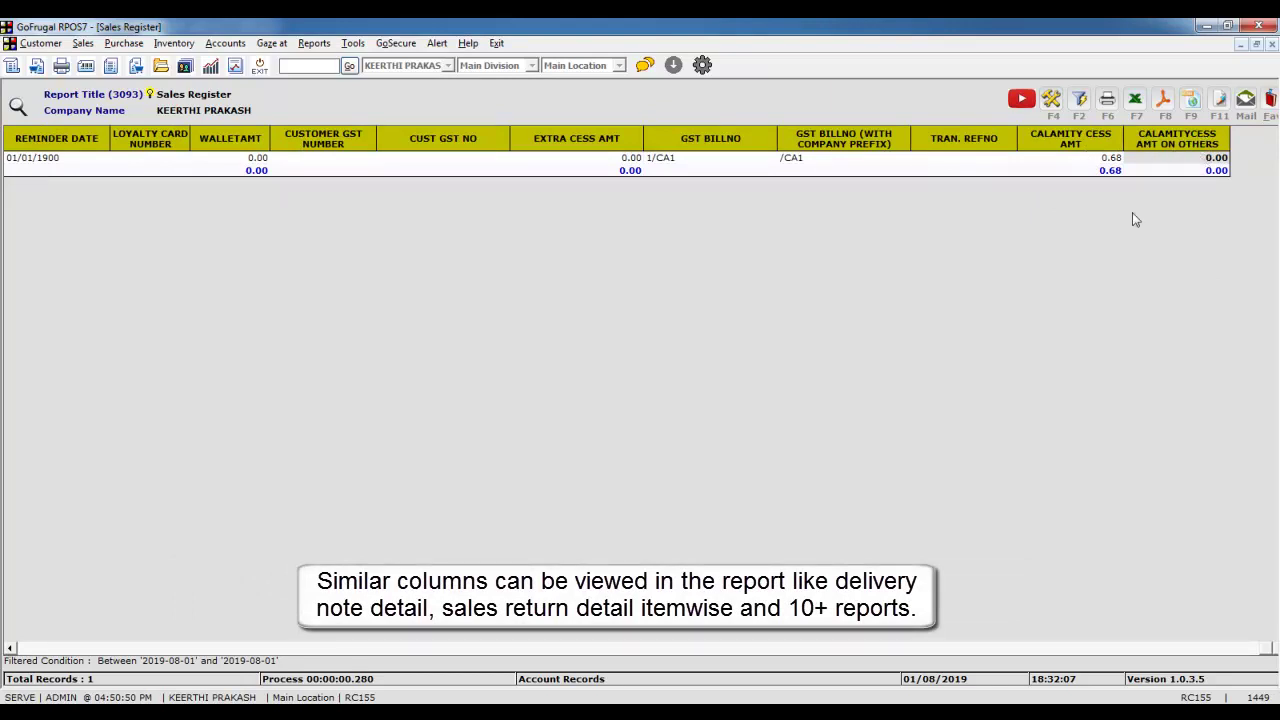
{"action": "key", "text": "Escape"}
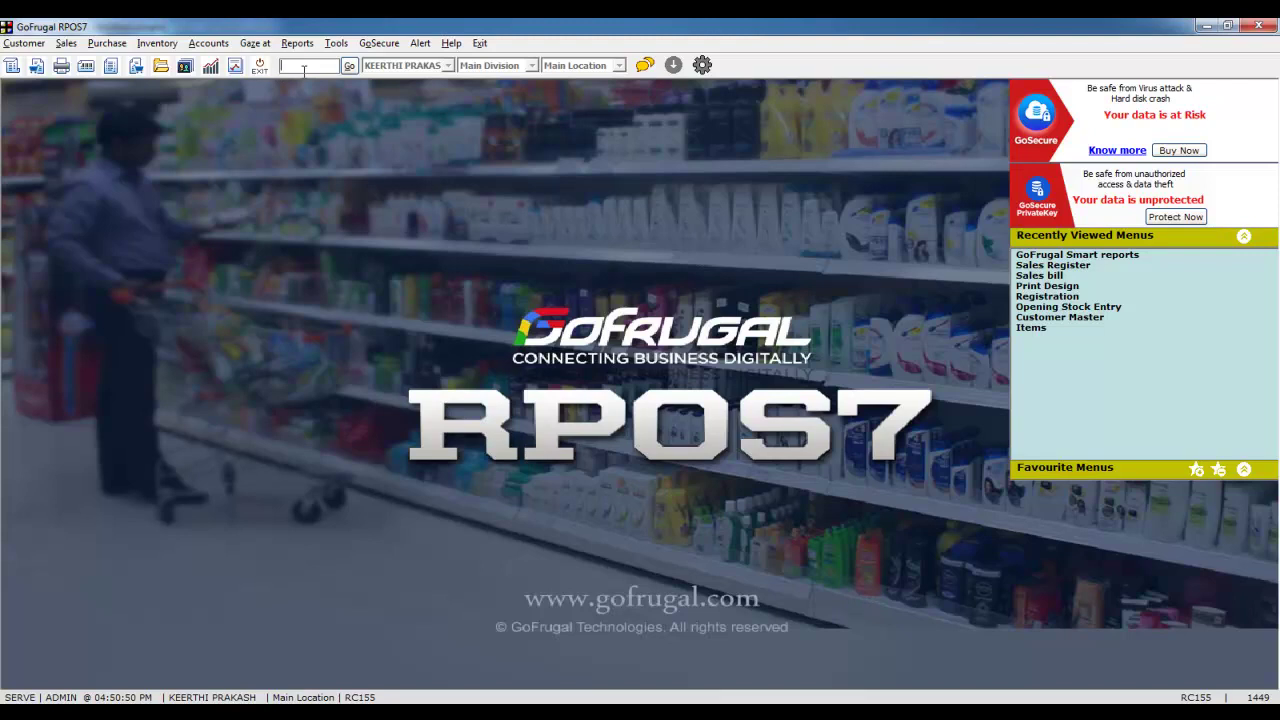
- Launch GoFrugal Smart reports from the 'smart' menu search results
{"action": "key", "text": "Return"}
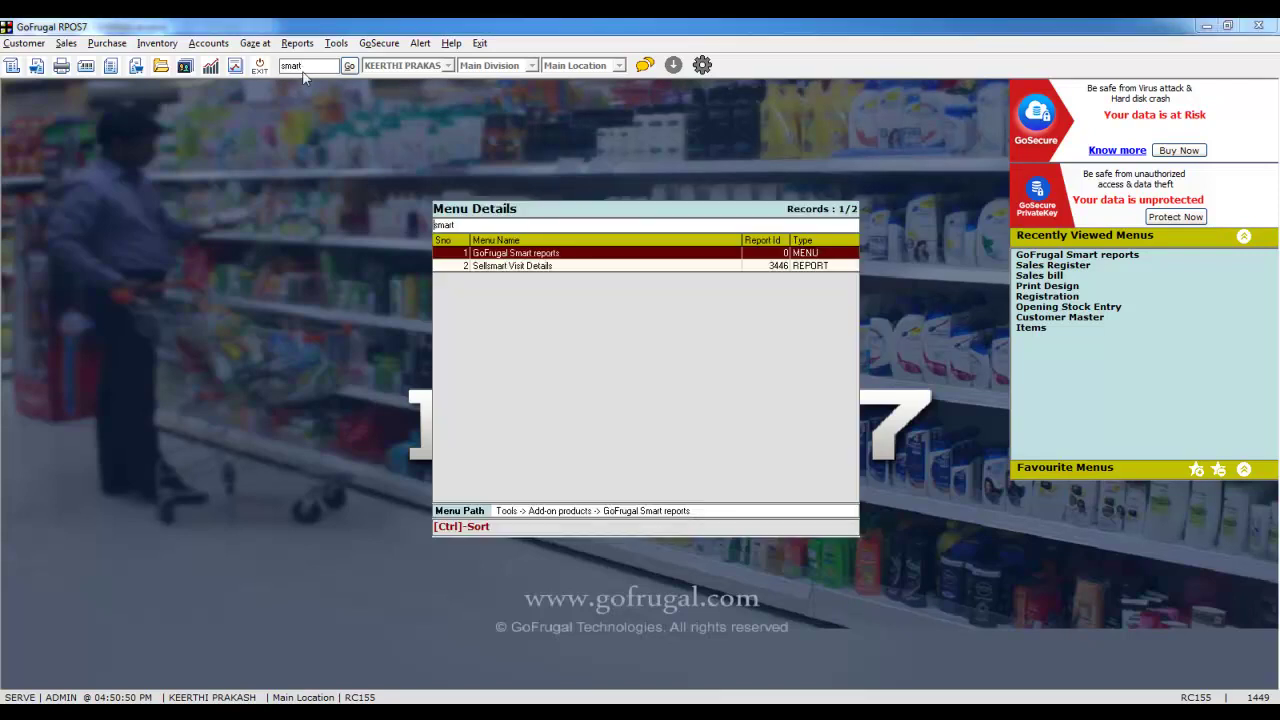
{"action": "key", "text": "Down"}
{"action": "key", "text": "Up"}
{"action": "key", "text": "Return"}
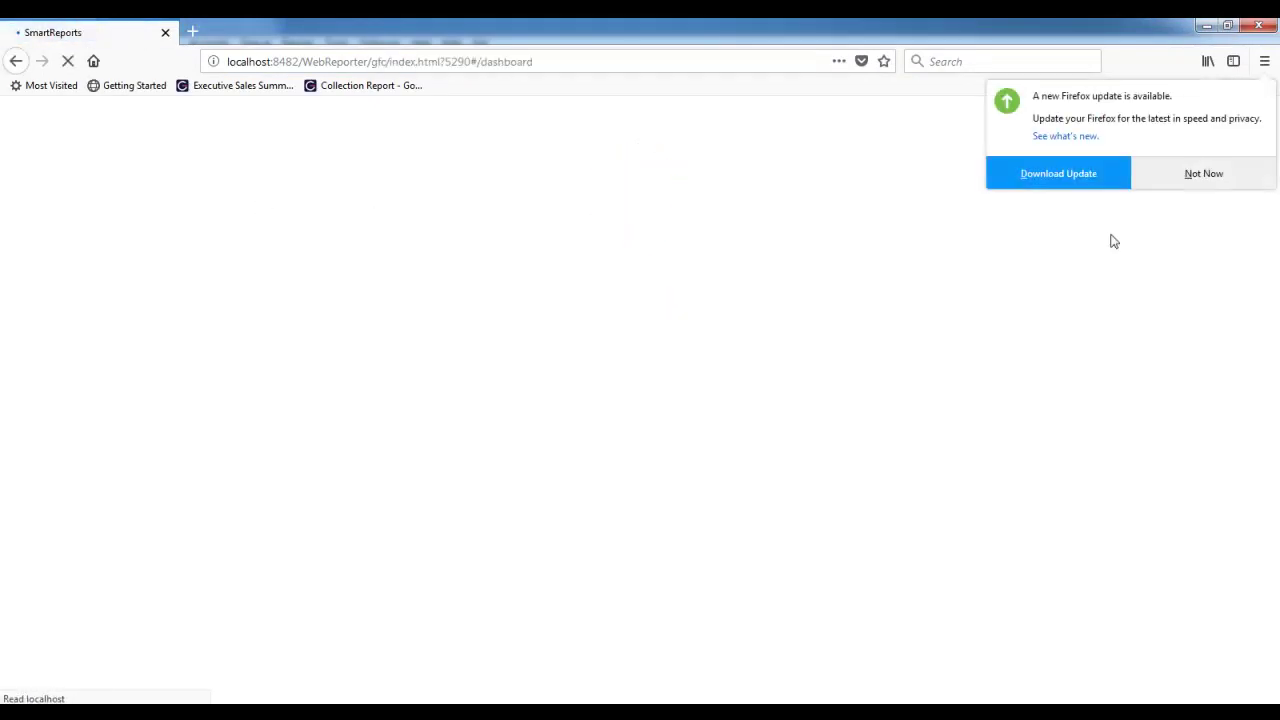
- Open the Sales Register report 3093 under Reports > Sales > Analysis in its old version
{"action": "left_click", "coordinate": [1203, 174]}
{"action": "left_click", "coordinate": [20, 117]}
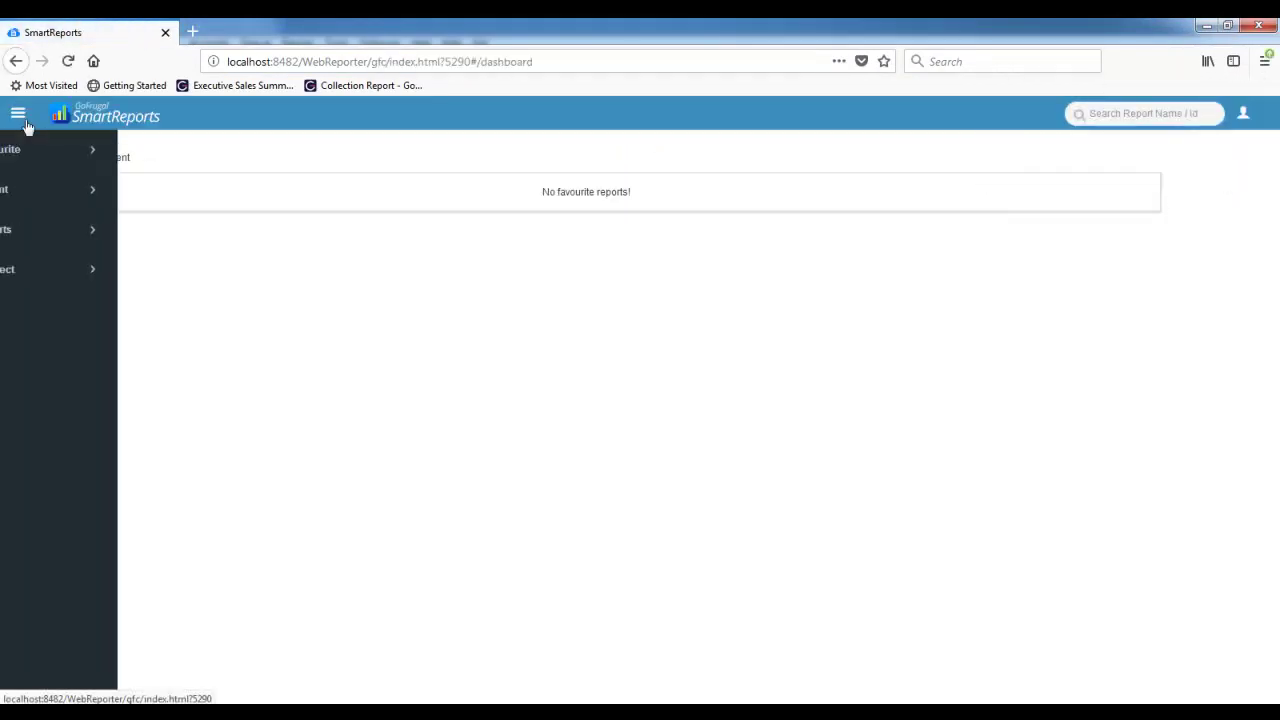
{"action": "left_click", "coordinate": [62, 233]}
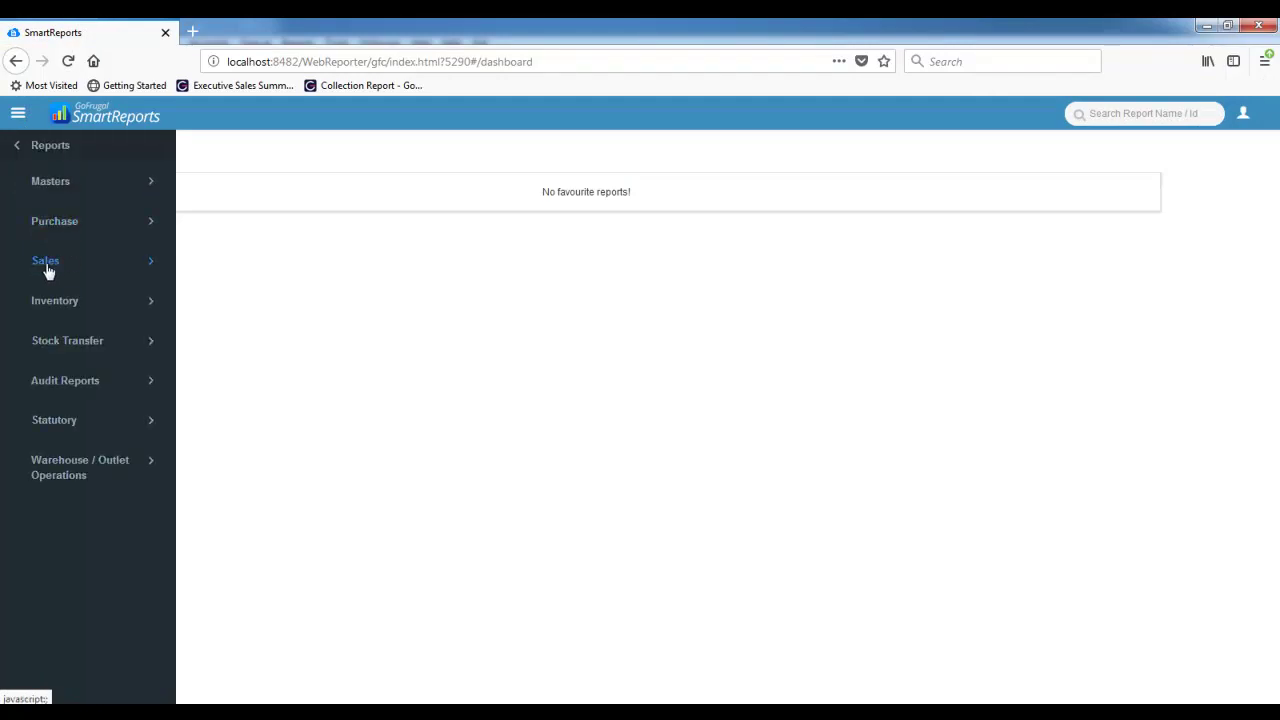
{"action": "left_click", "coordinate": [47, 268]}
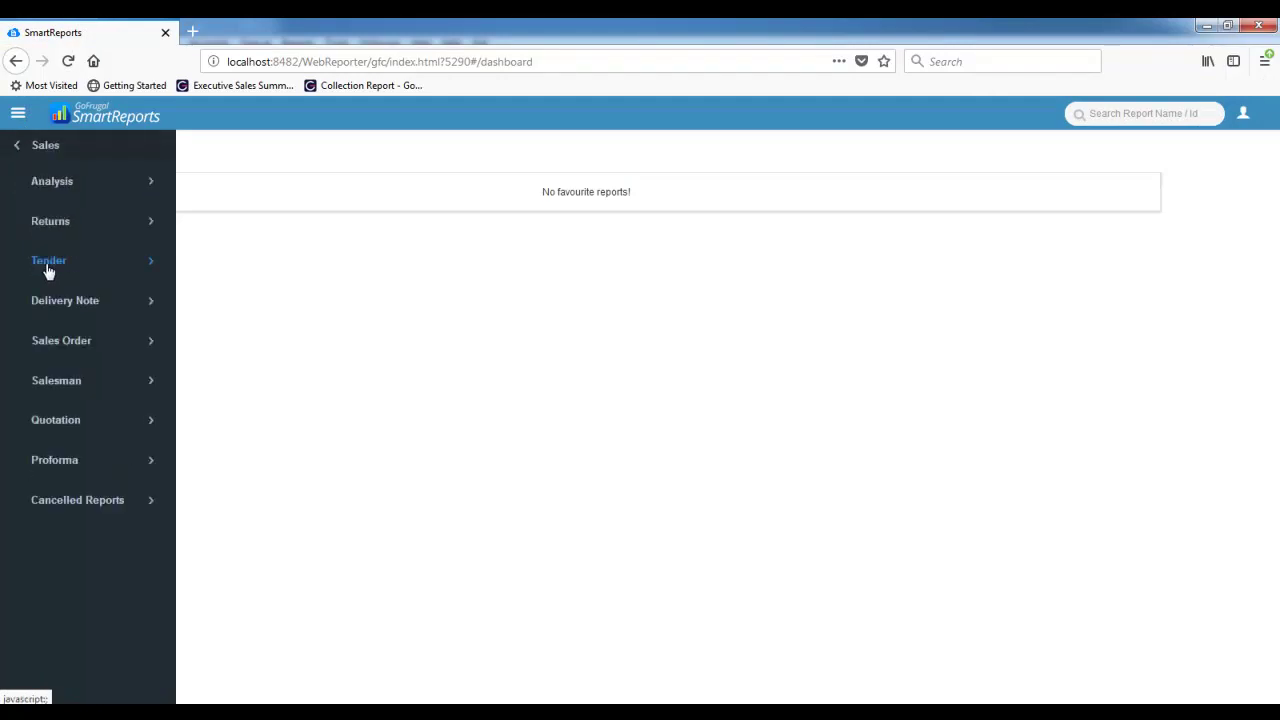
{"action": "left_click", "coordinate": [66, 181]}
{"action": "scroll", "coordinate": [57, 500], "scroll_direction": "down", "scroll_amount": 5}
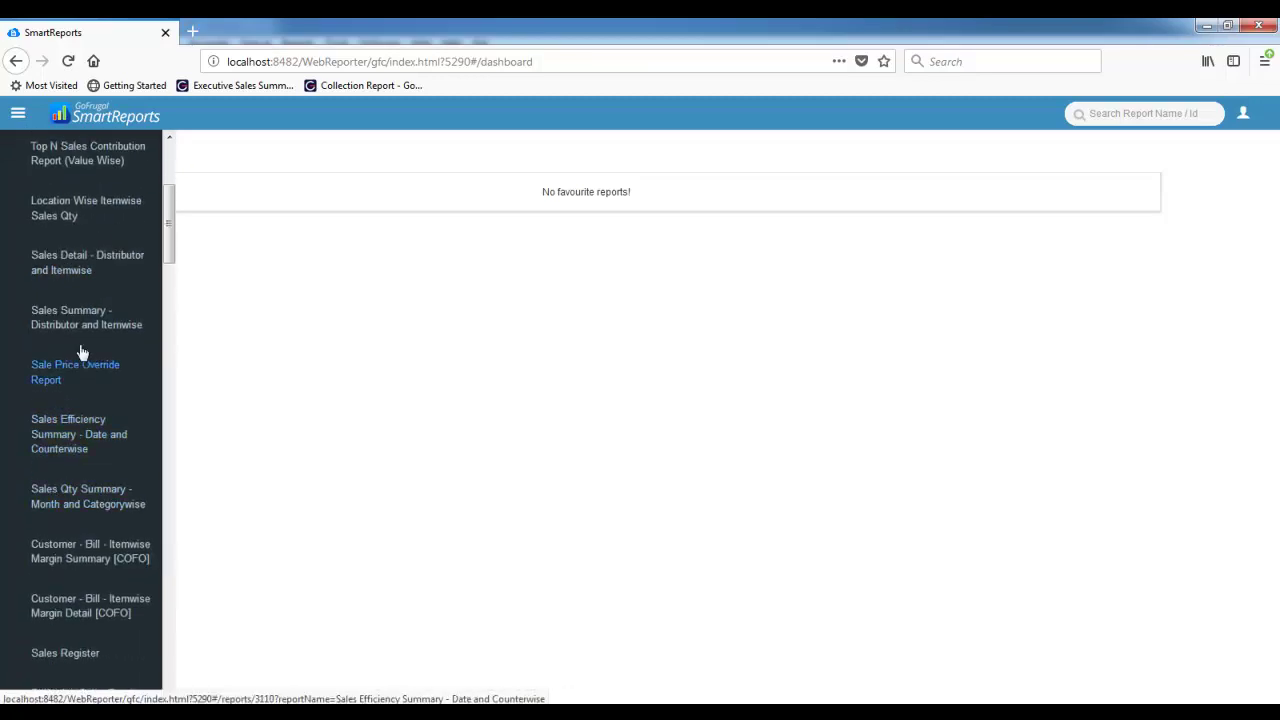
{"action": "left_click", "coordinate": [57, 657]}
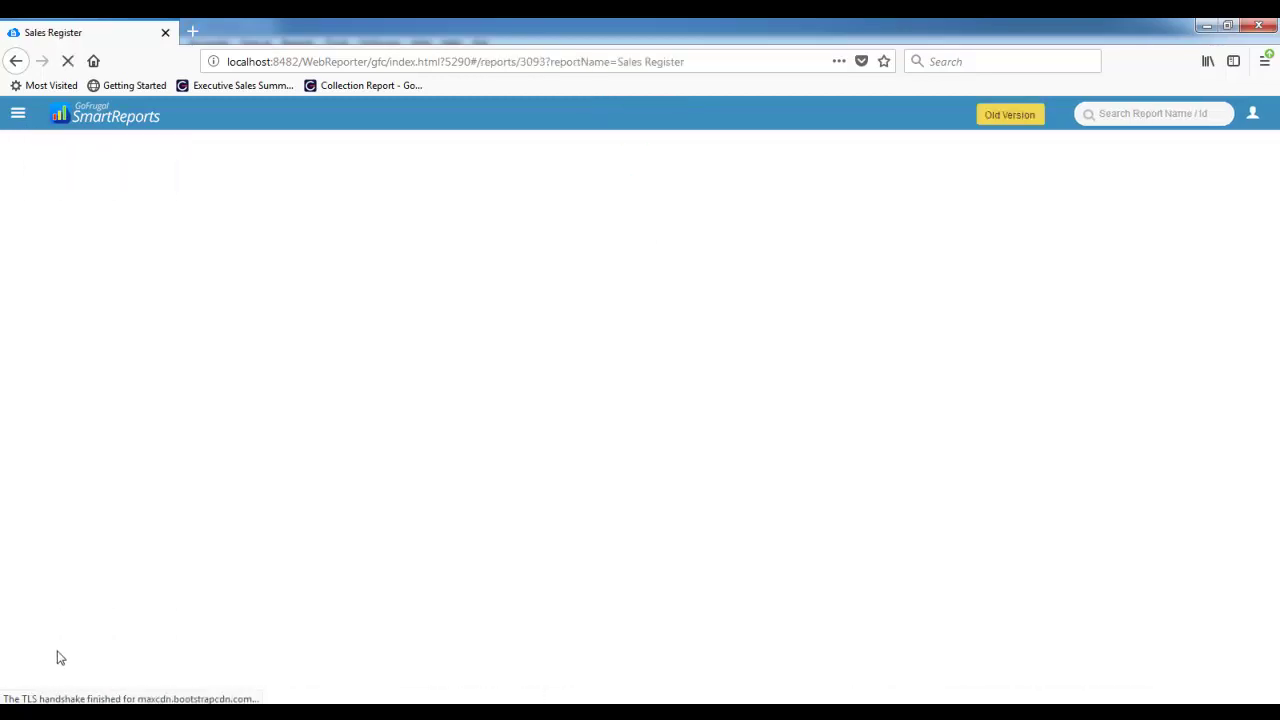
{"action": "left_click", "coordinate": [1008, 114]}
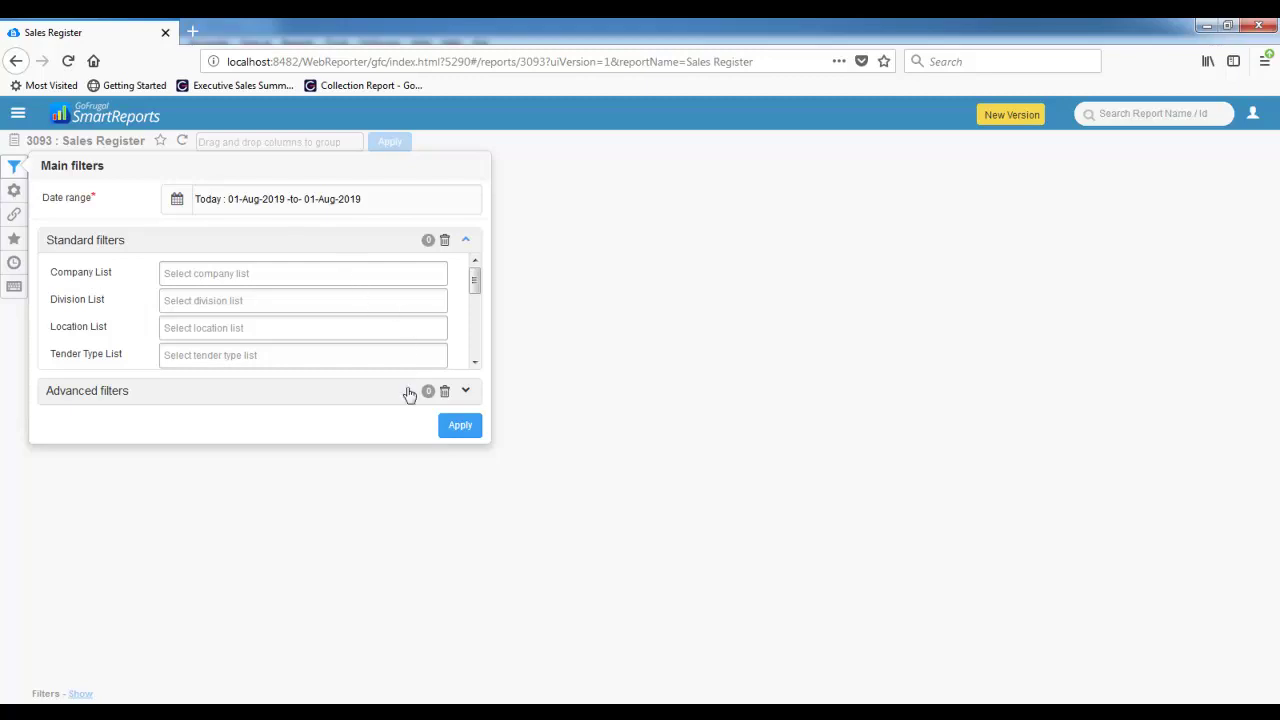
- Load the report and save settings showing Calamity Cess Amt and CalamityCess Amt ON Others in desktop view
{"action": "left_click", "coordinate": [460, 427]}
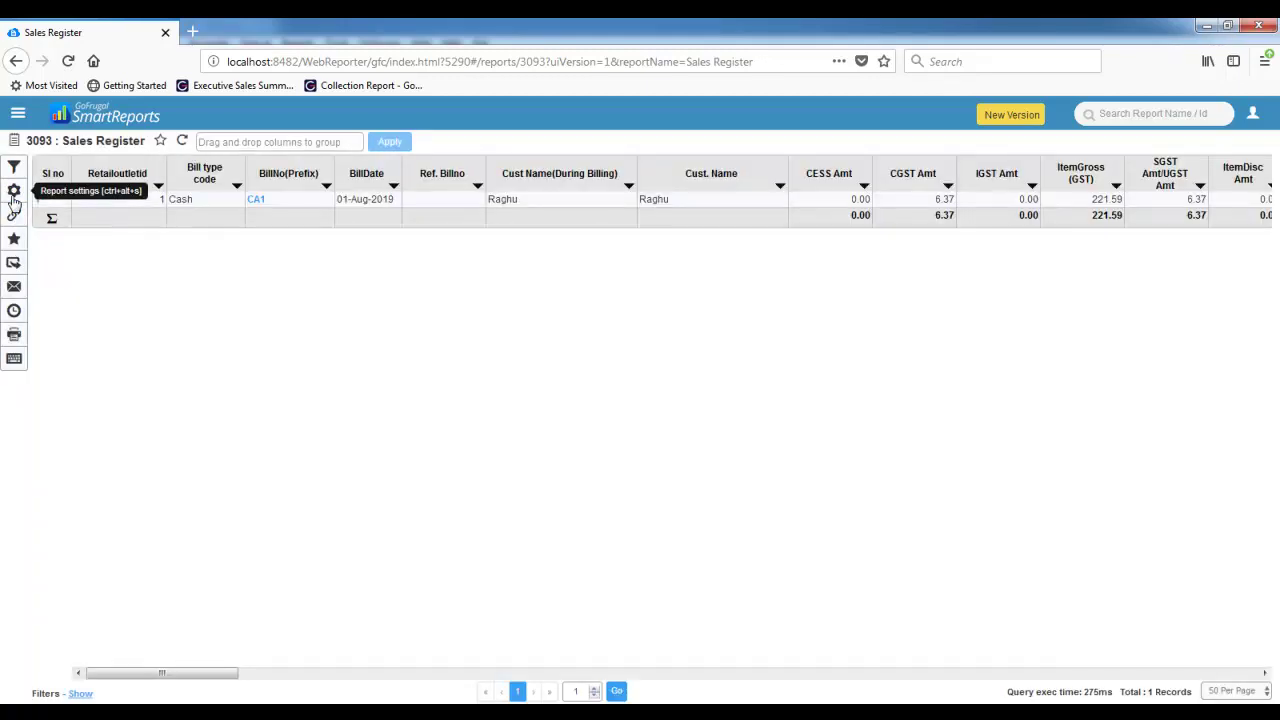
{"action": "left_click", "coordinate": [14, 190]}
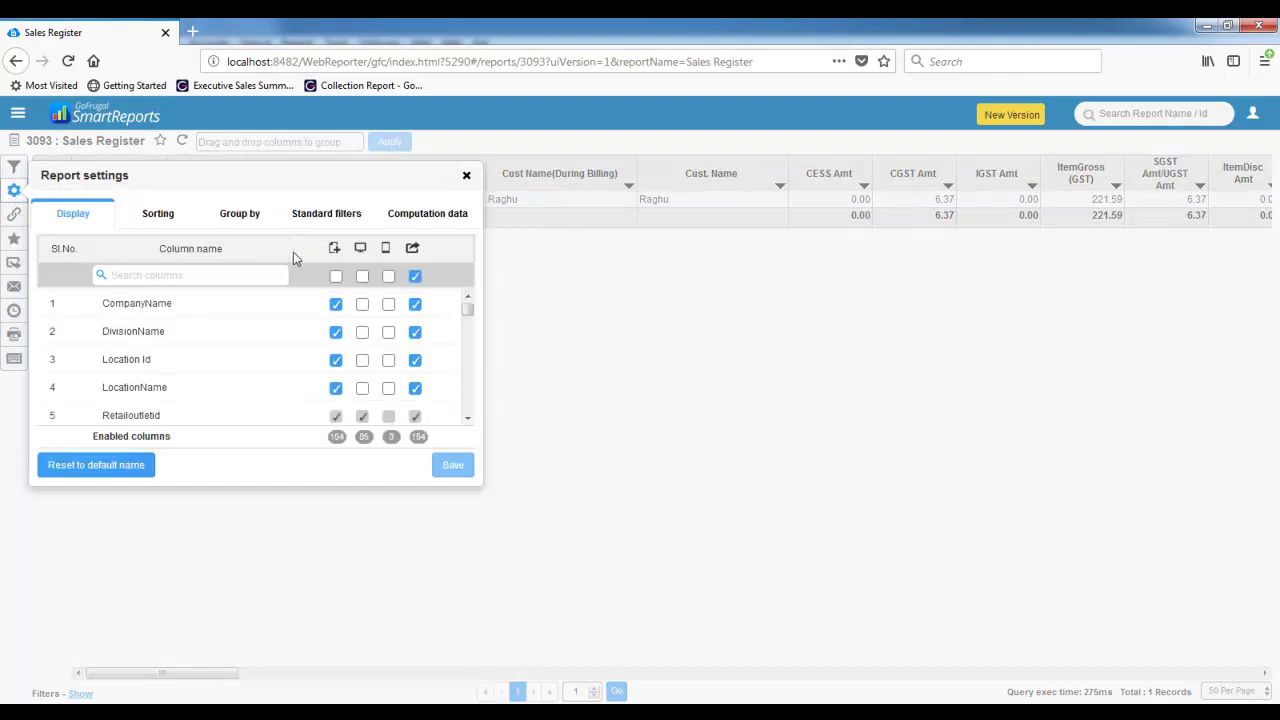
{"action": "left_click", "coordinate": [189, 283]}
{"action": "type", "text": "cal"}
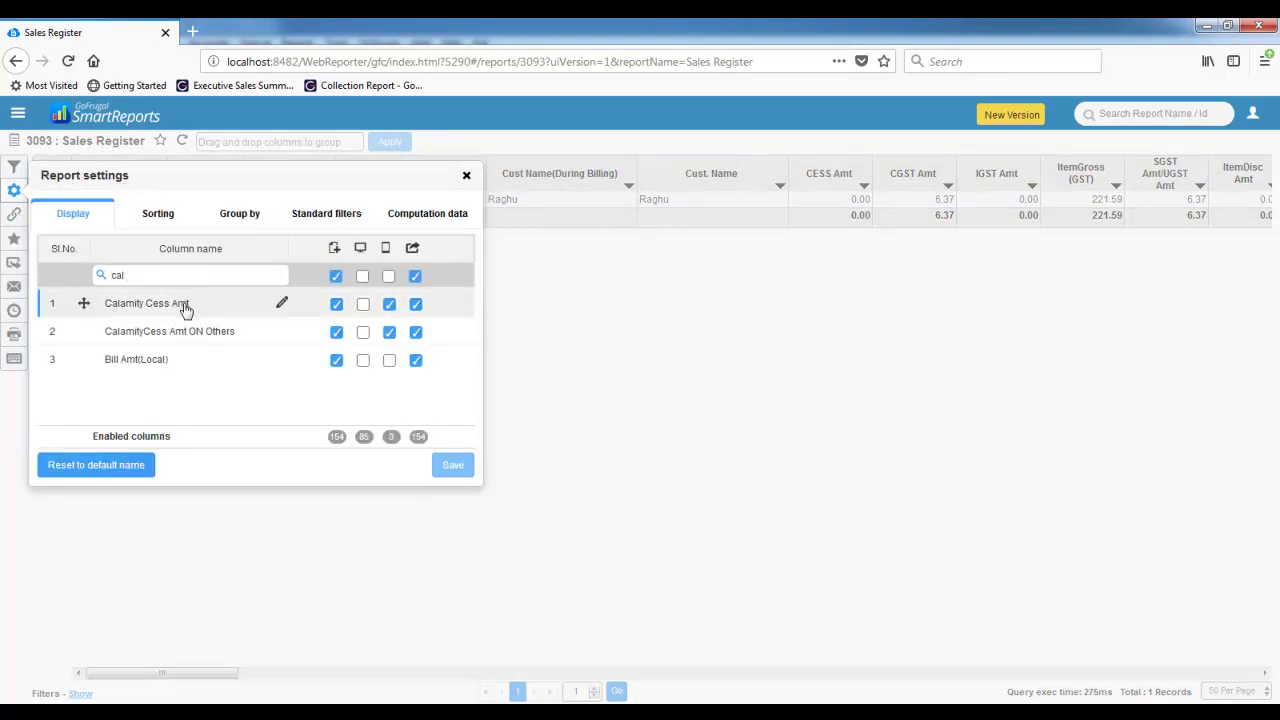
{"action": "left_click", "coordinate": [364, 305]}
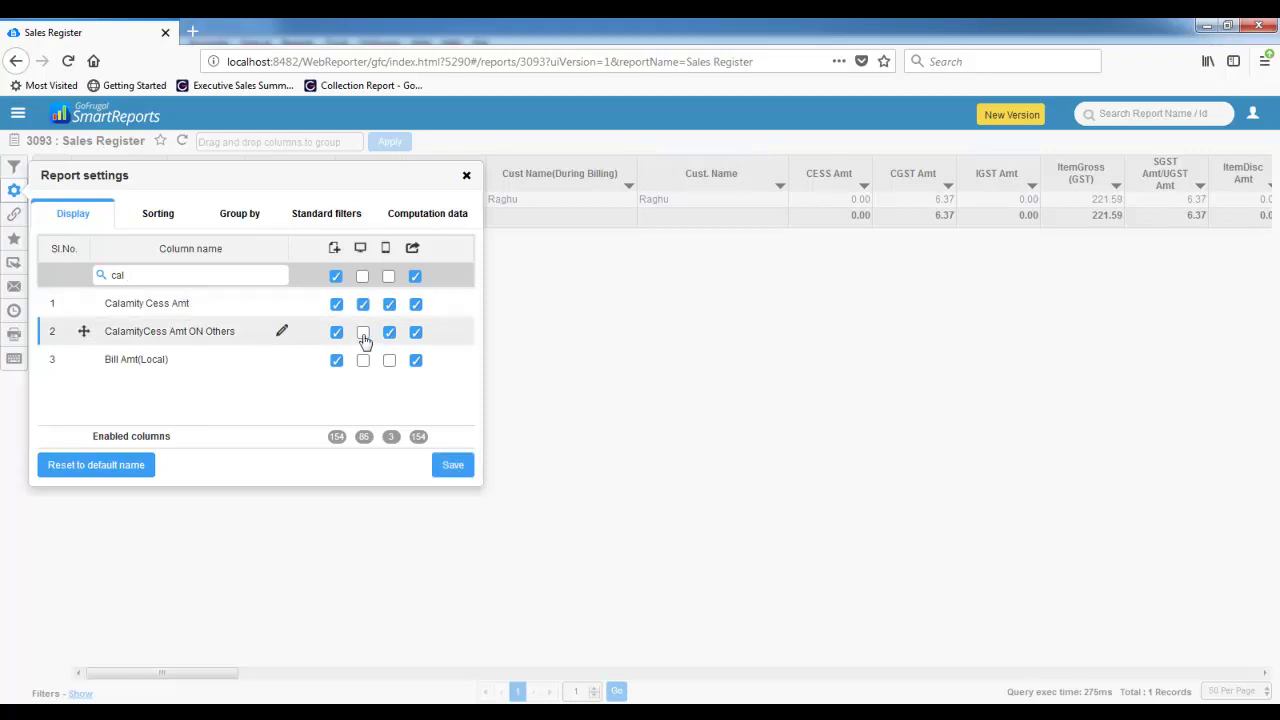
{"action": "left_click", "coordinate": [363, 332]}
{"action": "left_click", "coordinate": [452, 472]}
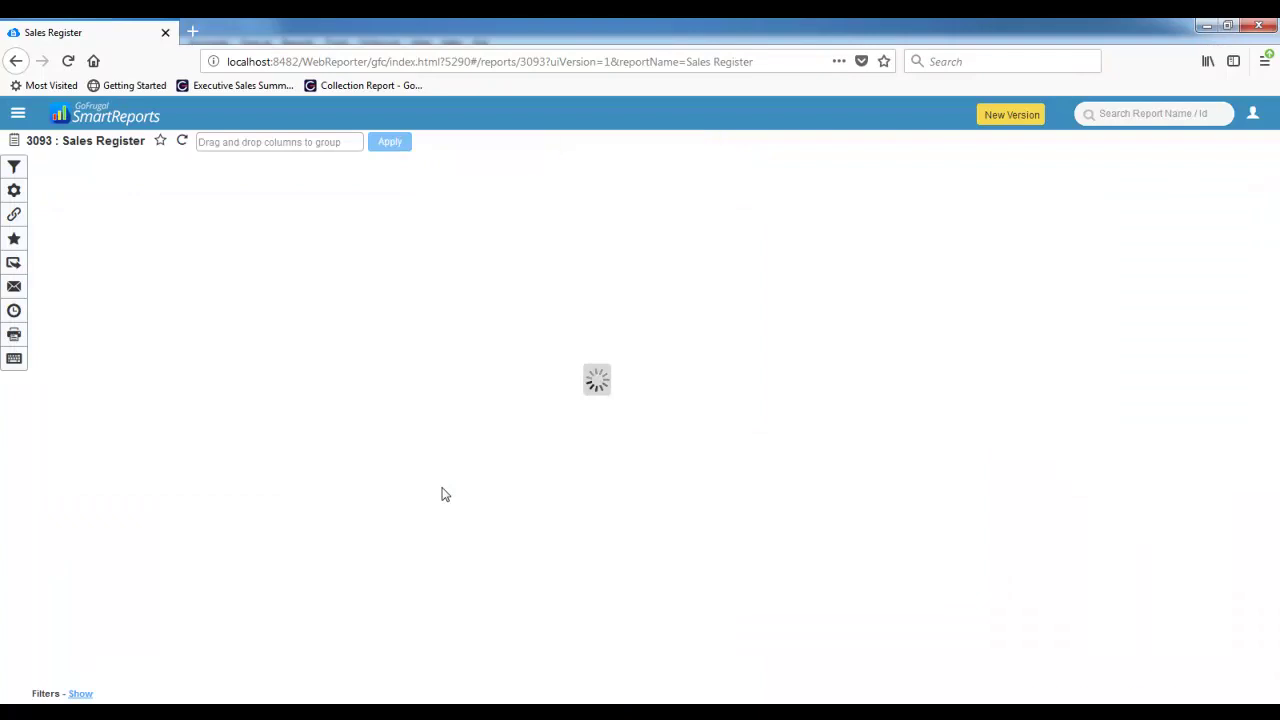
- Scroll the Sales Register across to check Calamity Cess Amt 0.68 and CalamityCess Amt ON Others 0.00
{"action": "left_click_drag", "start_coordinate": [213, 686], "coordinate": [1278, 622]}
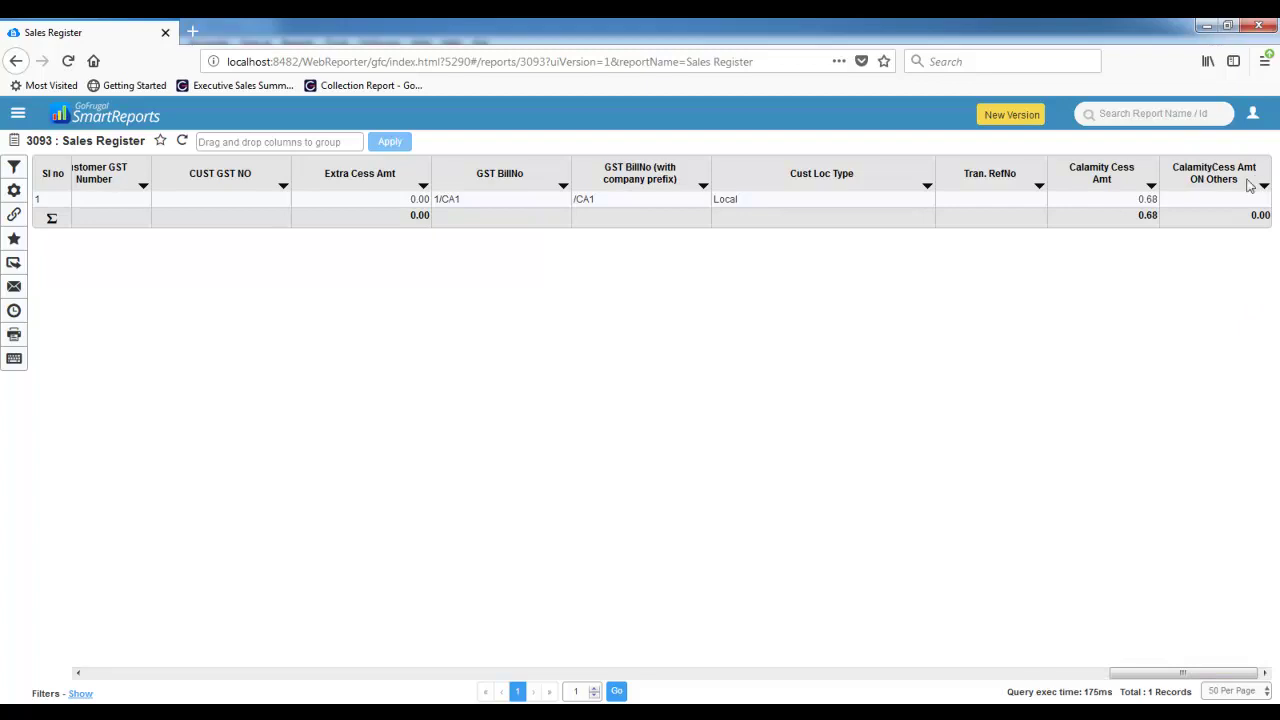
{"action": "left_click_drag", "start_coordinate": [1186, 672], "coordinate": [5, 528]}
{"action": "left_click_drag", "start_coordinate": [1210, 670], "coordinate": [46, 643]}
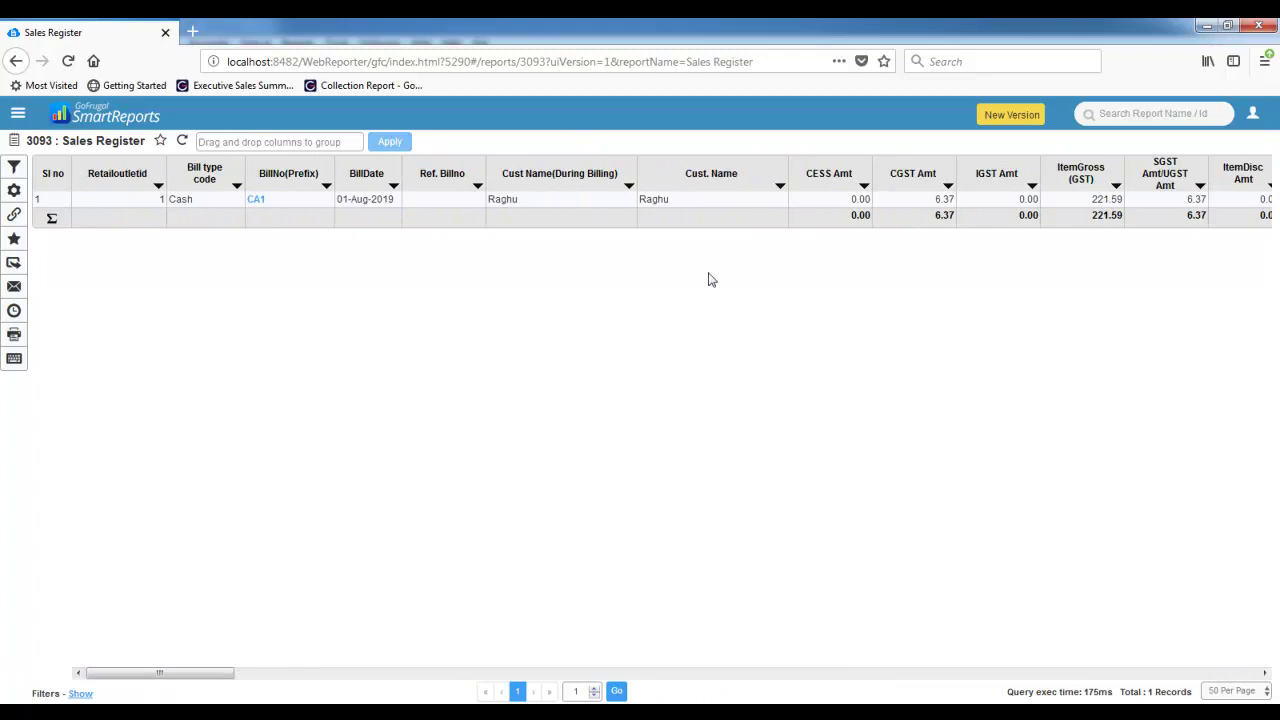